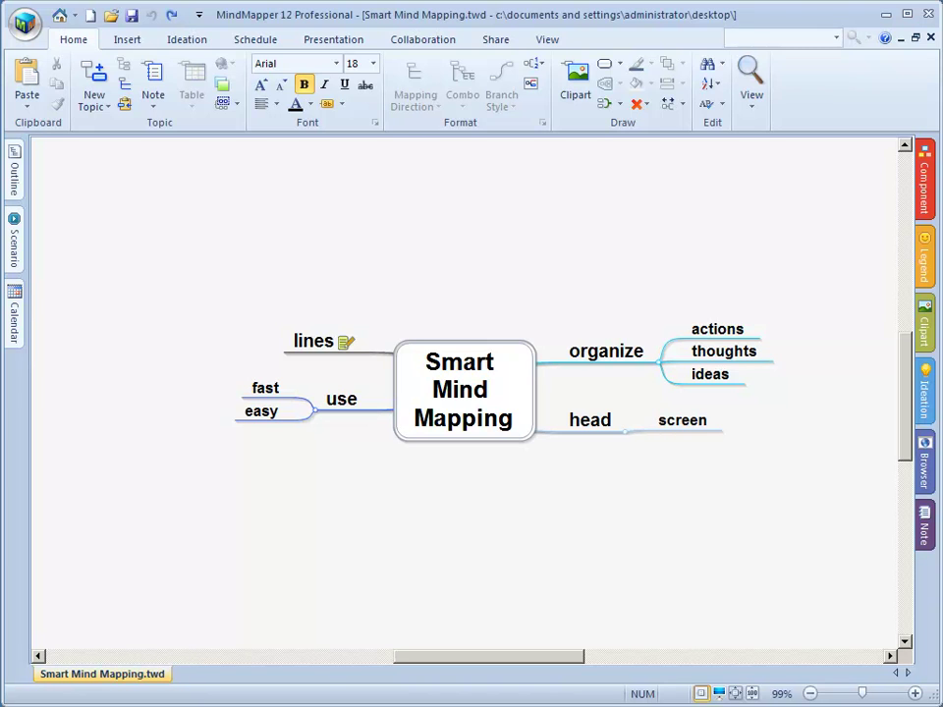
Step: Display the legend icons and look through them, trying the icon location after the topic text and back before it
left_click(844, 558)
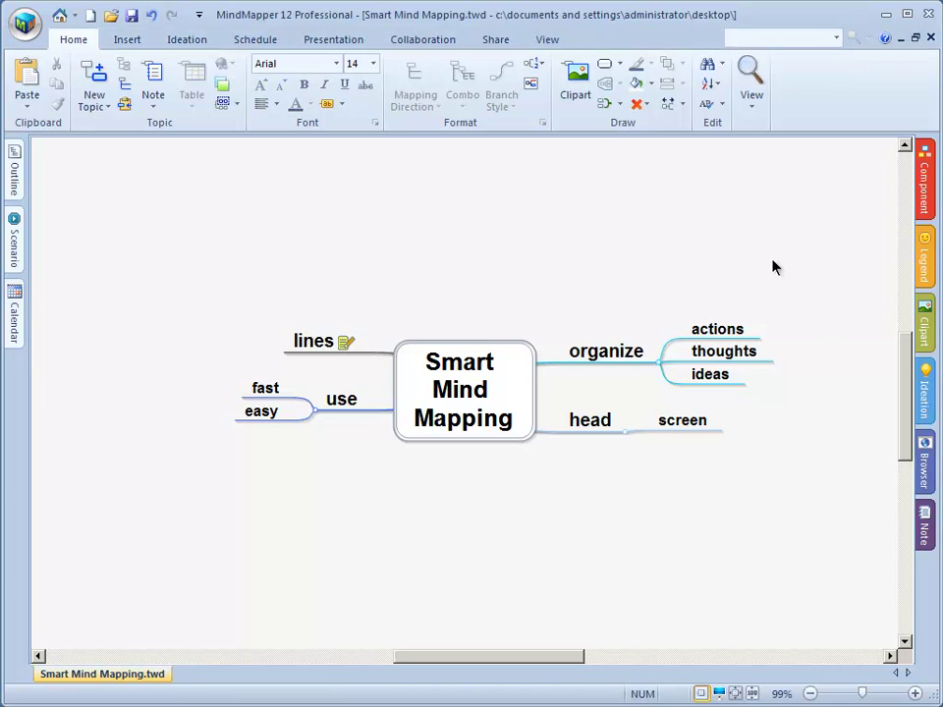
left_click(926, 260)
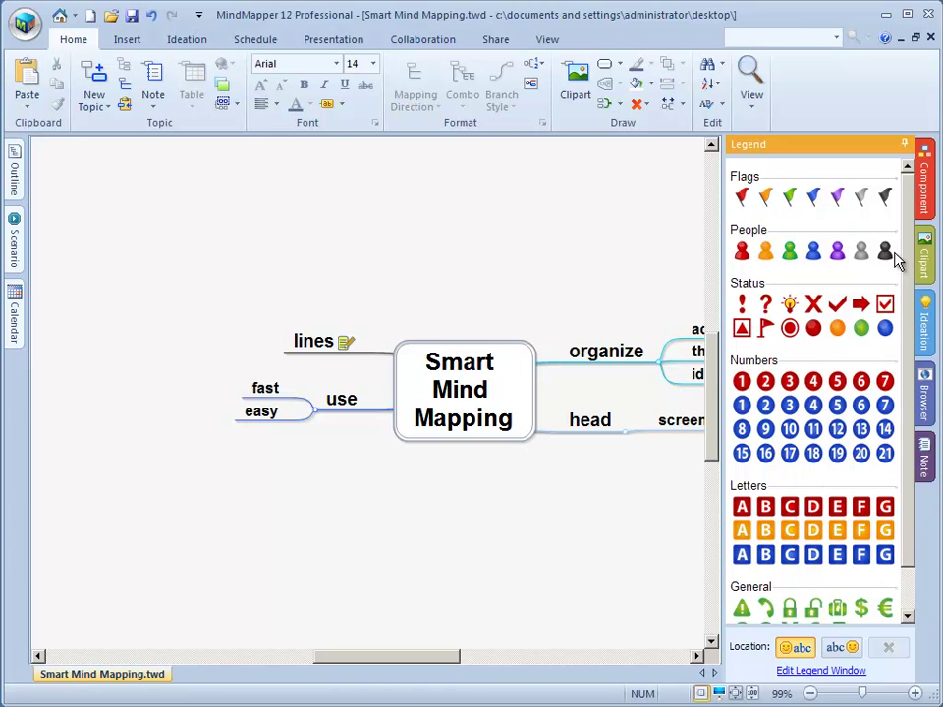
left_click_drag(906, 282, 910, 357)
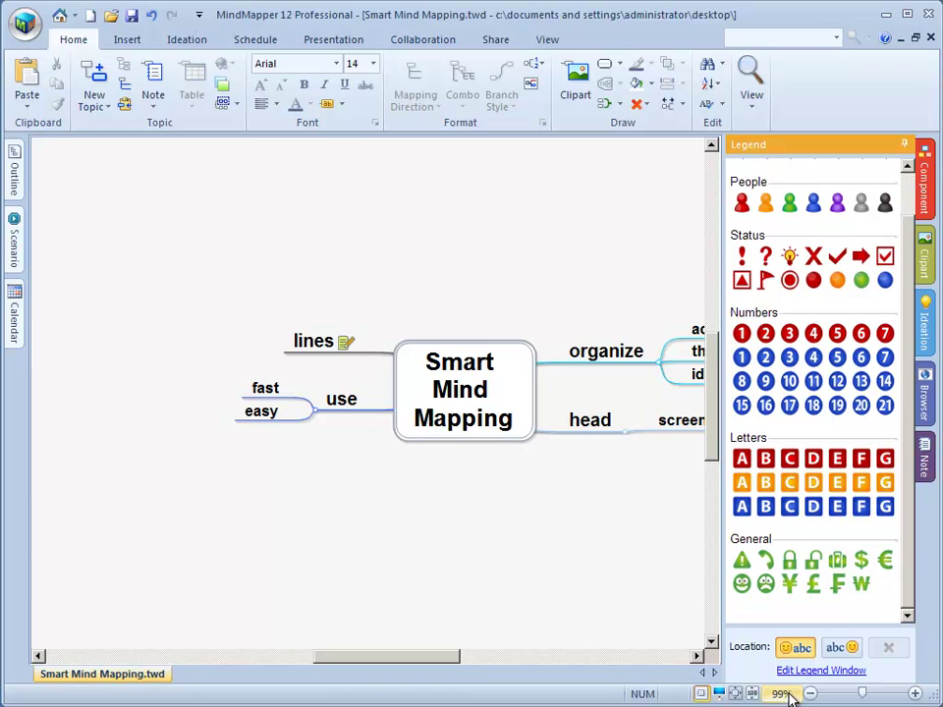
left_click(838, 648)
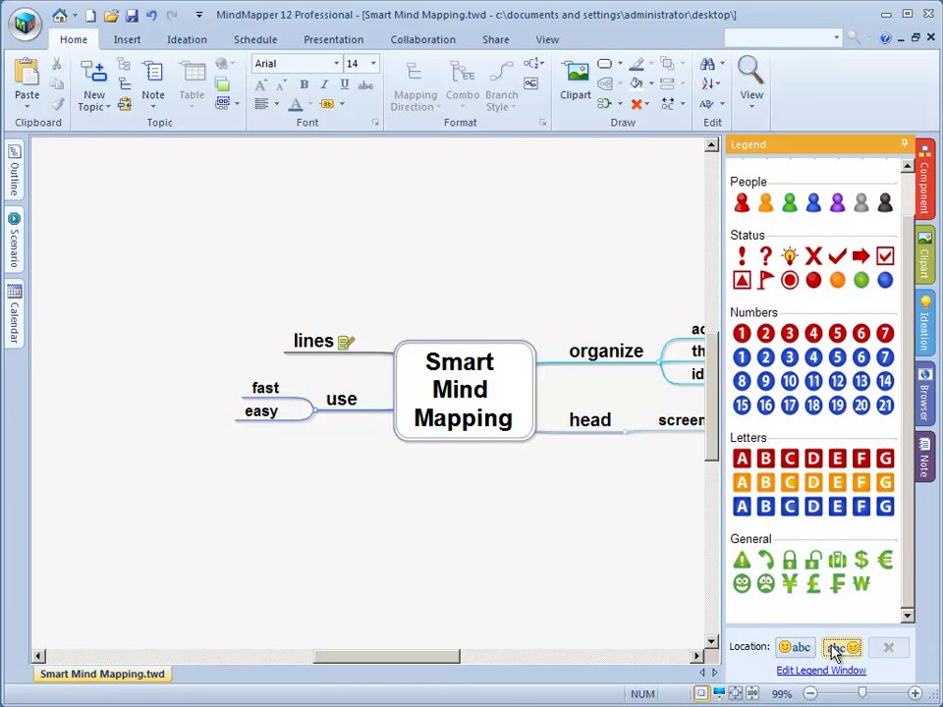
left_click(791, 650)
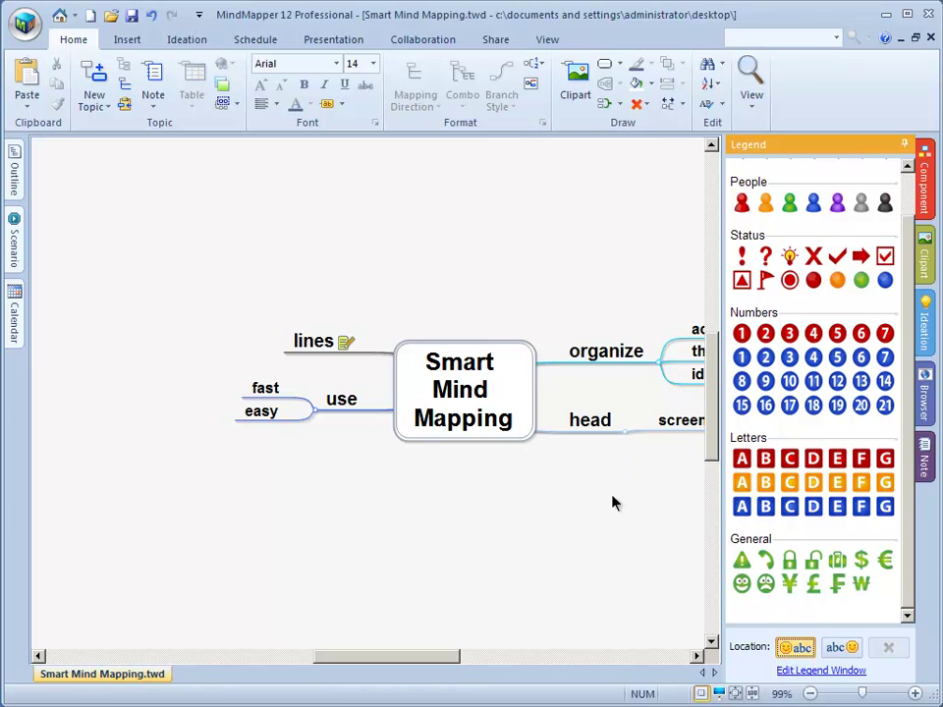
Step: Mark the "organize" topic with the red status flag and place the icon after the topic text
left_click_drag(672, 509, 593, 507)
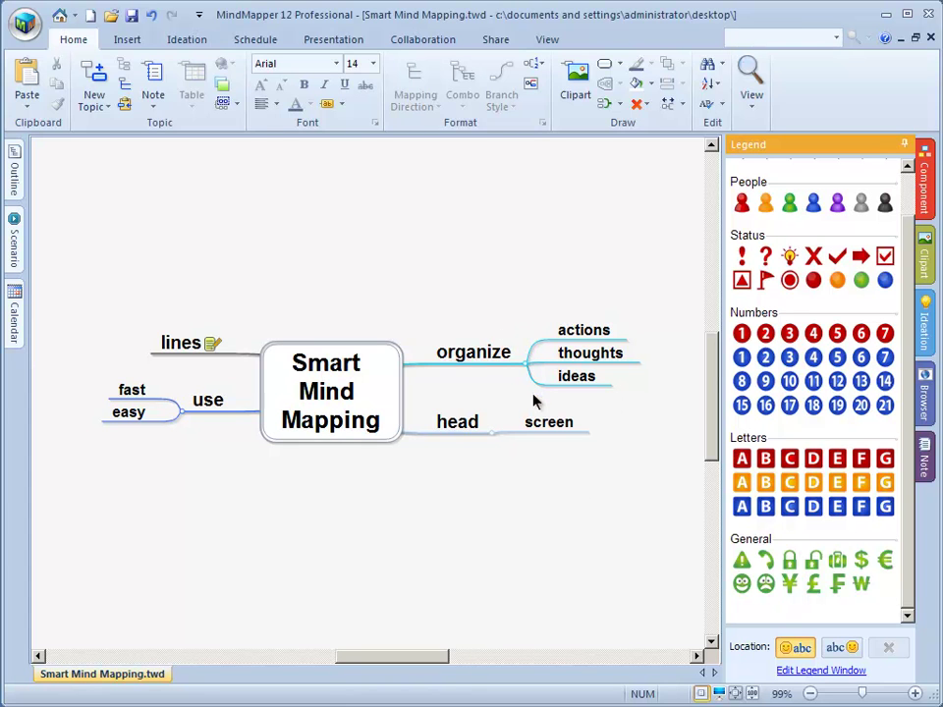
left_click(479, 363)
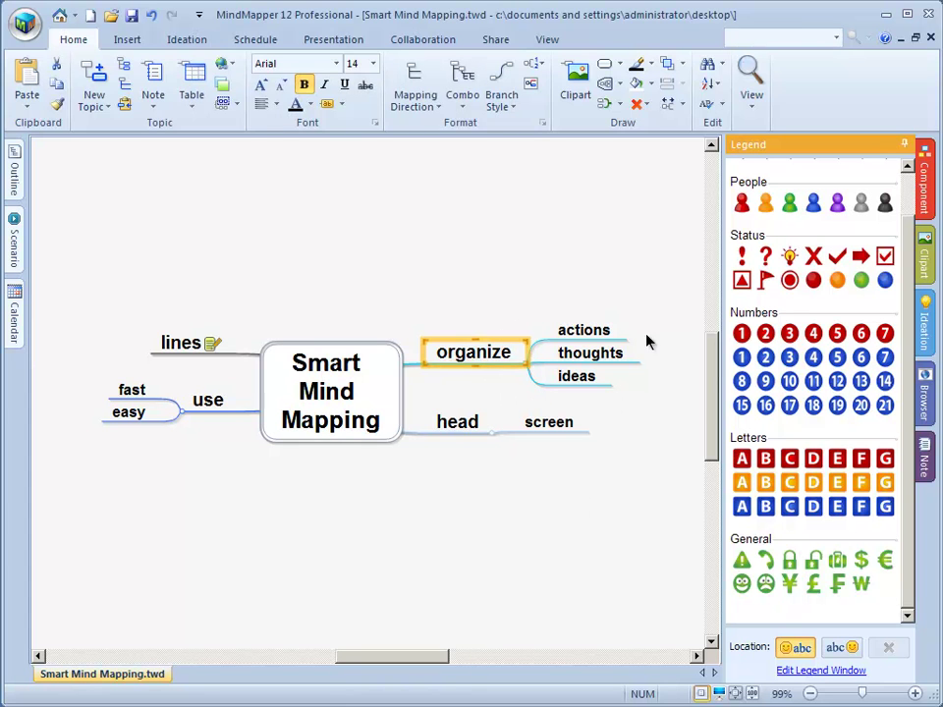
left_click(765, 280)
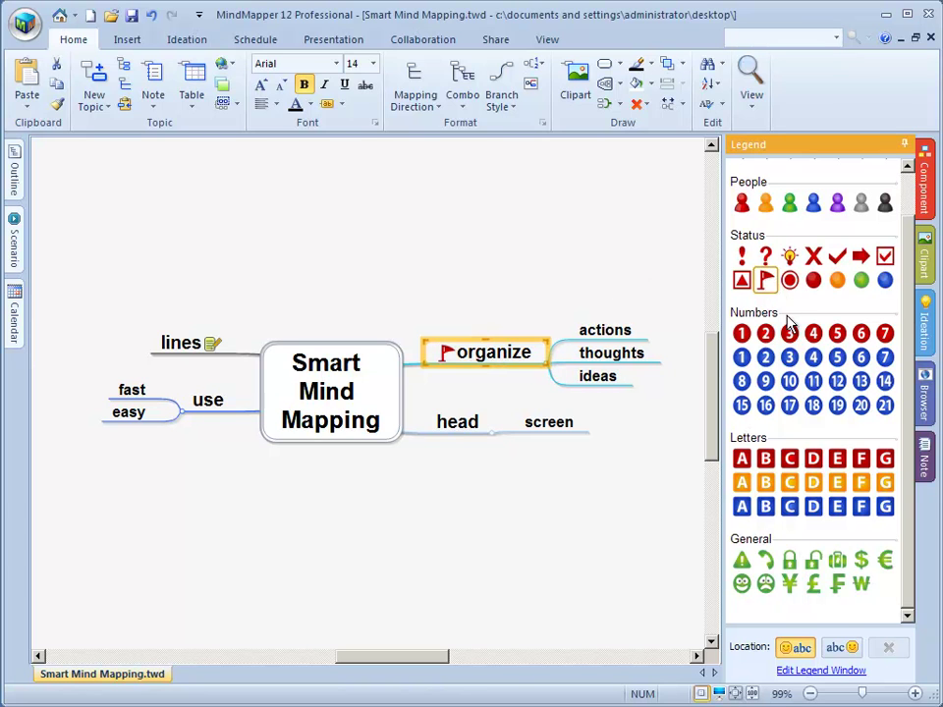
left_click(843, 648)
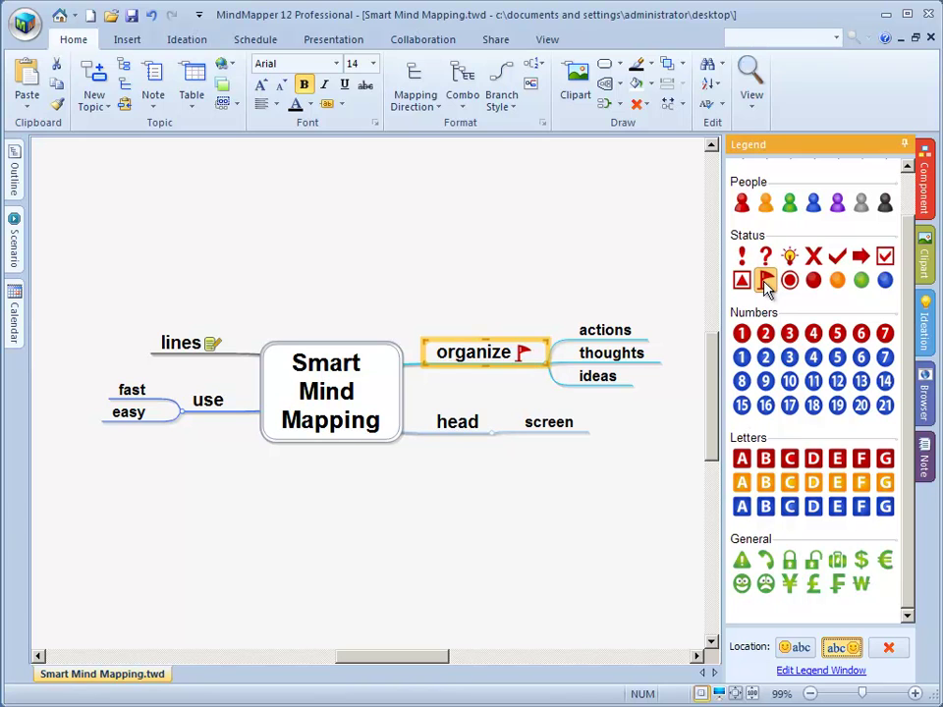
Step: Replace the flag on the "organize" topic with the red exclamation mark
left_click(890, 650)
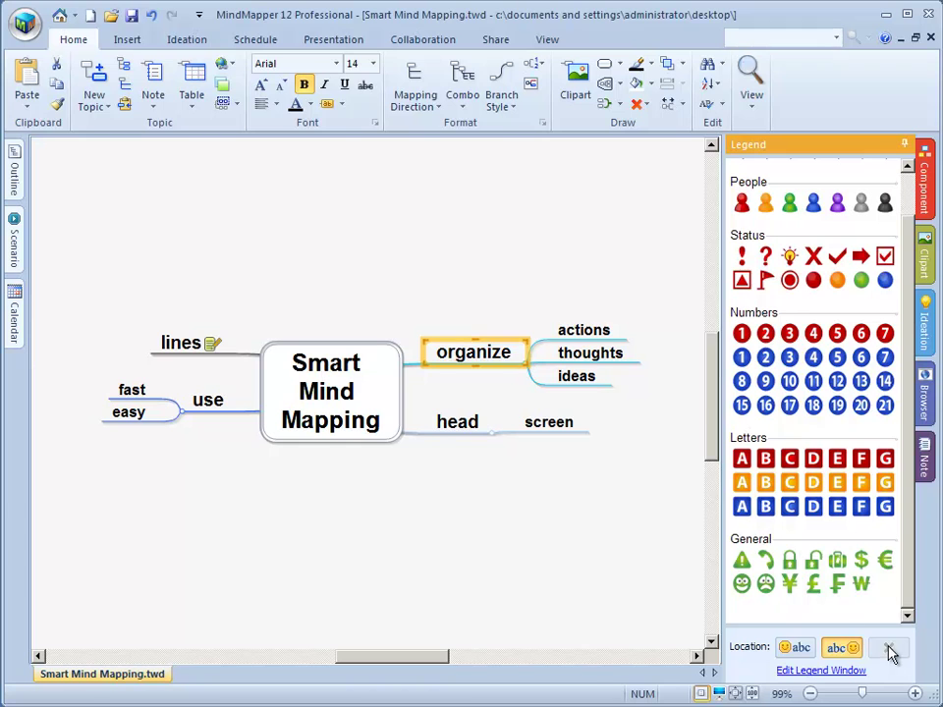
left_click(765, 280)
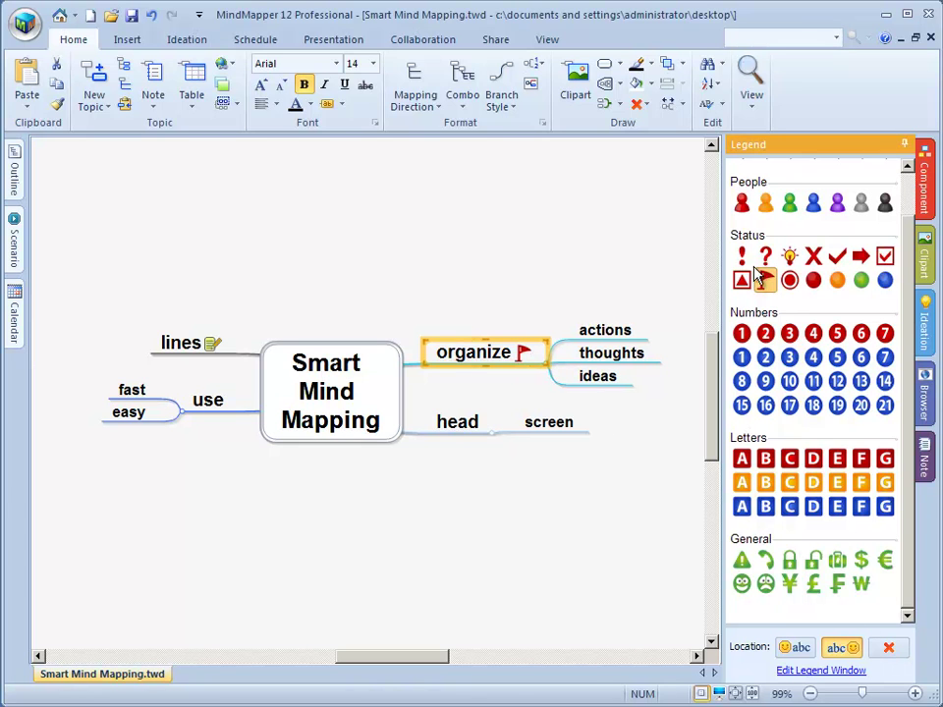
left_click(742, 256)
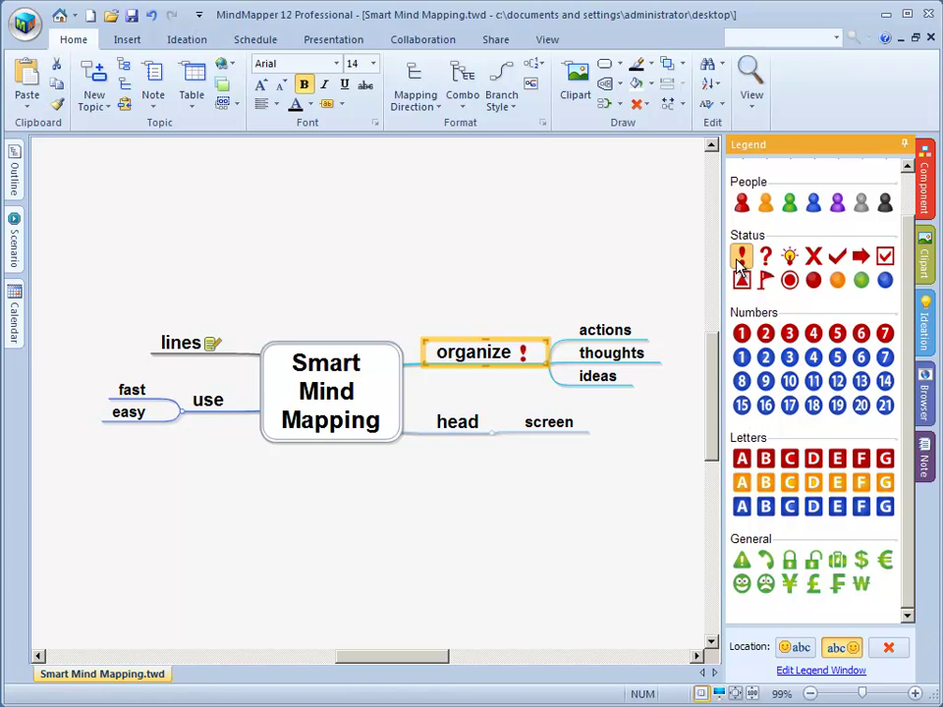
Step: Mark the "head" topic with the purple person icon and the "use" topic with the red checked box
left_click(469, 427)
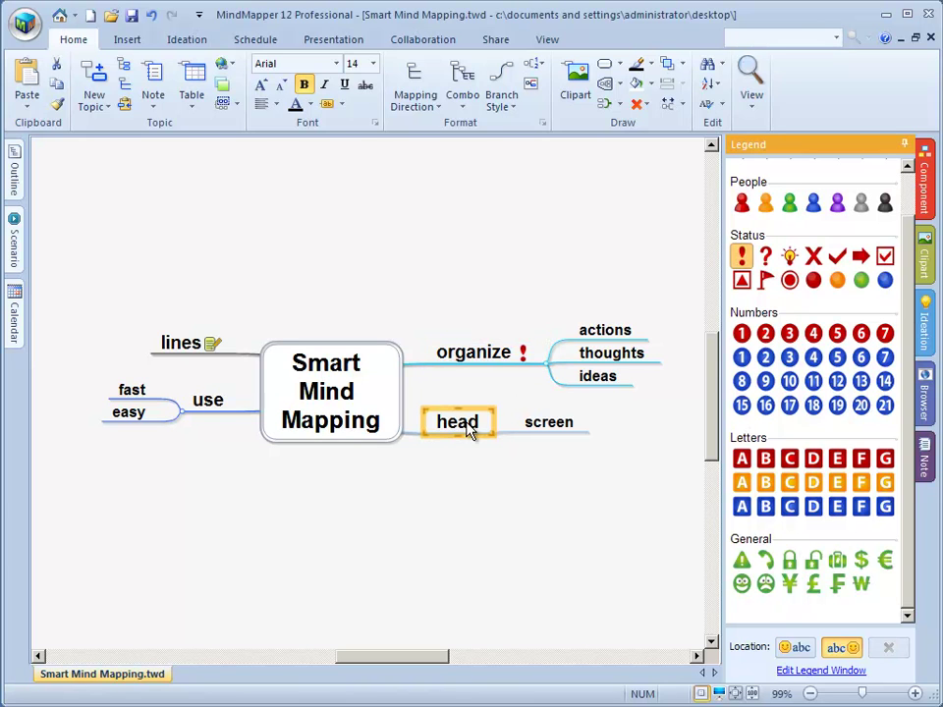
left_click(834, 203)
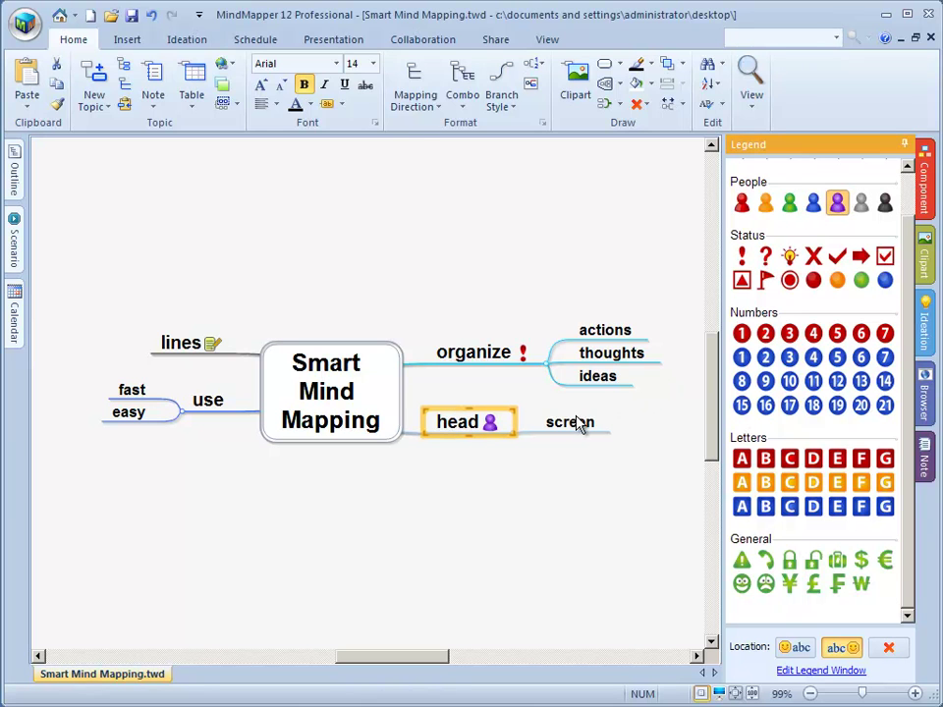
left_click(210, 403)
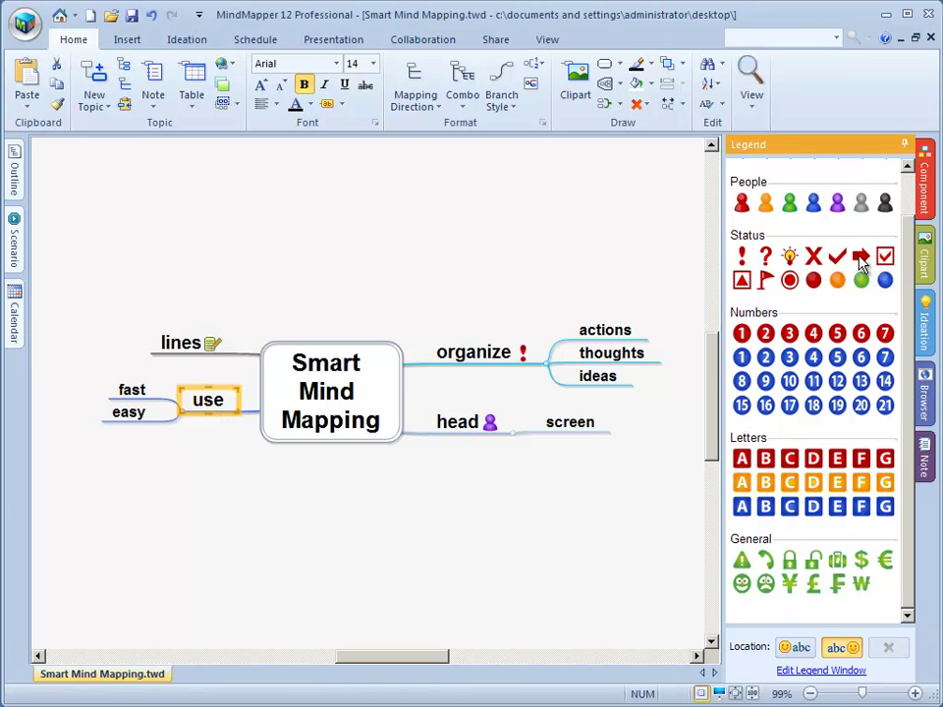
left_click(861, 256)
left_click(884, 257)
Step: Try the red arrow icon alongside the checked box on the "use" topic, and take it off again
left_click(862, 257)
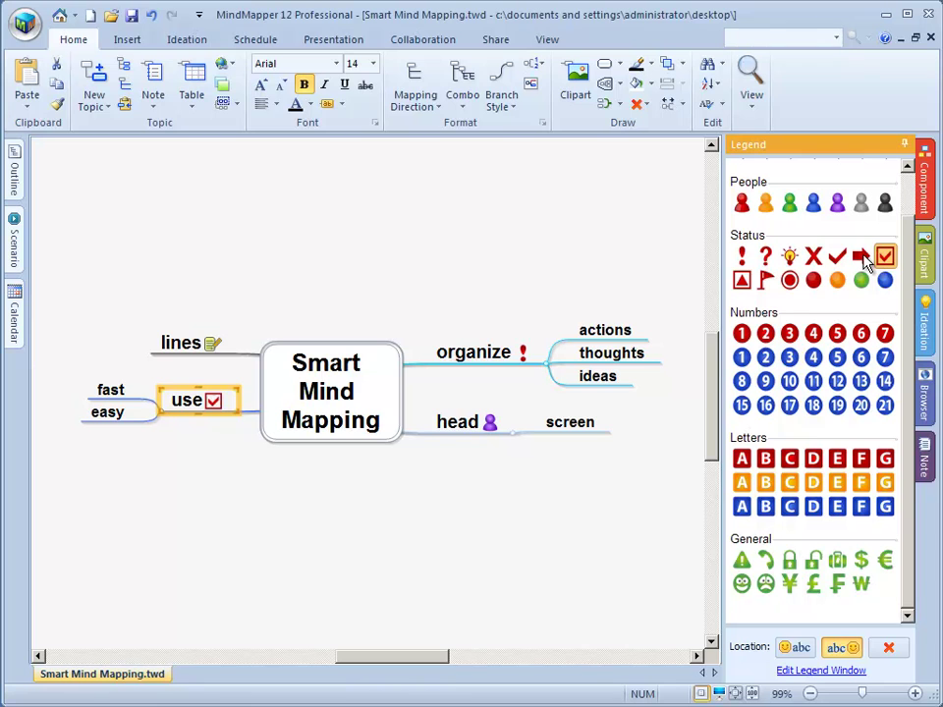
left_click(862, 257)
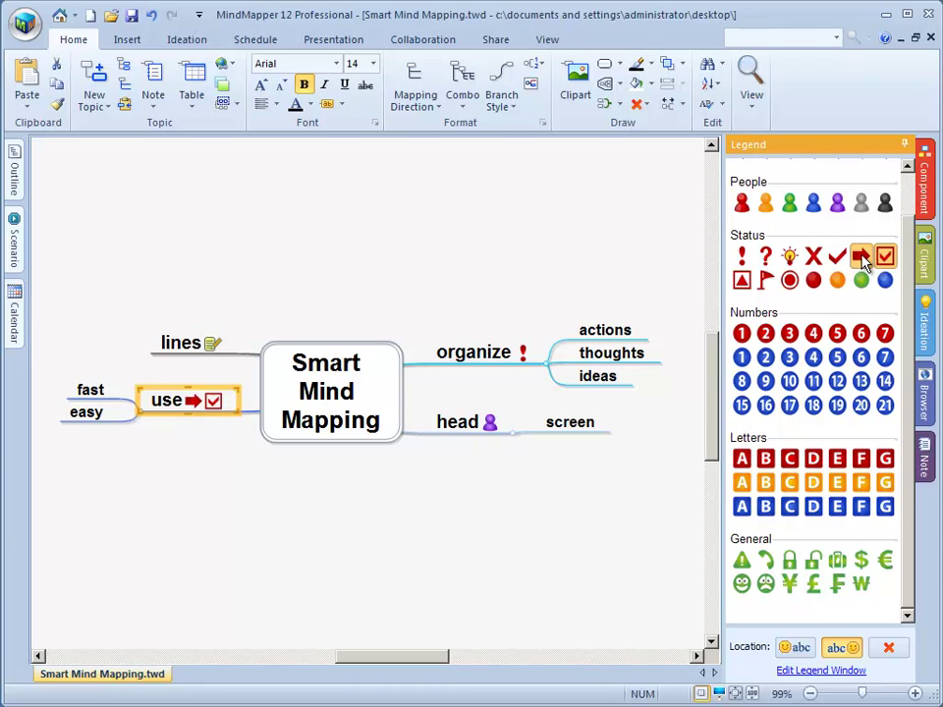
left_click(862, 257)
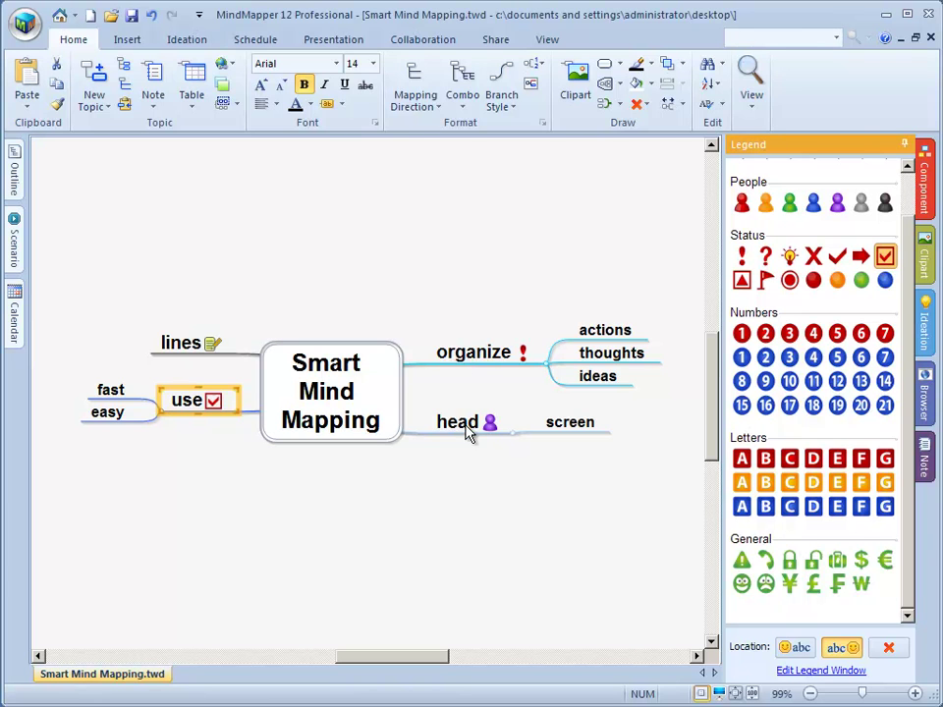
Step: Move the "head" branch above "organize" and try the red number 1 on both of its topics
left_click_drag(456, 422, 462, 339)
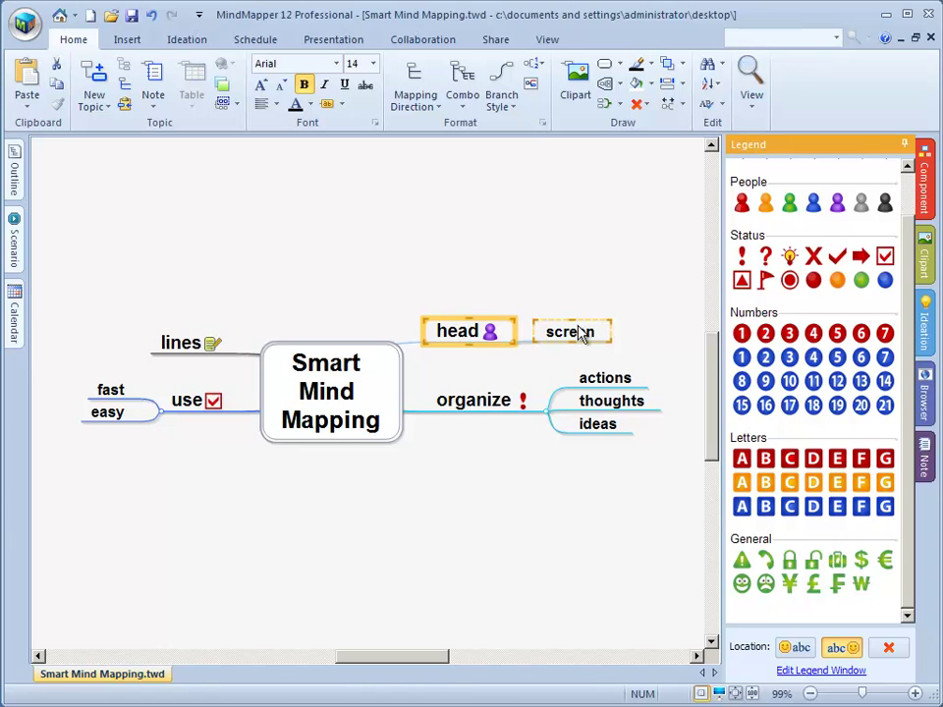
left_click(740, 333)
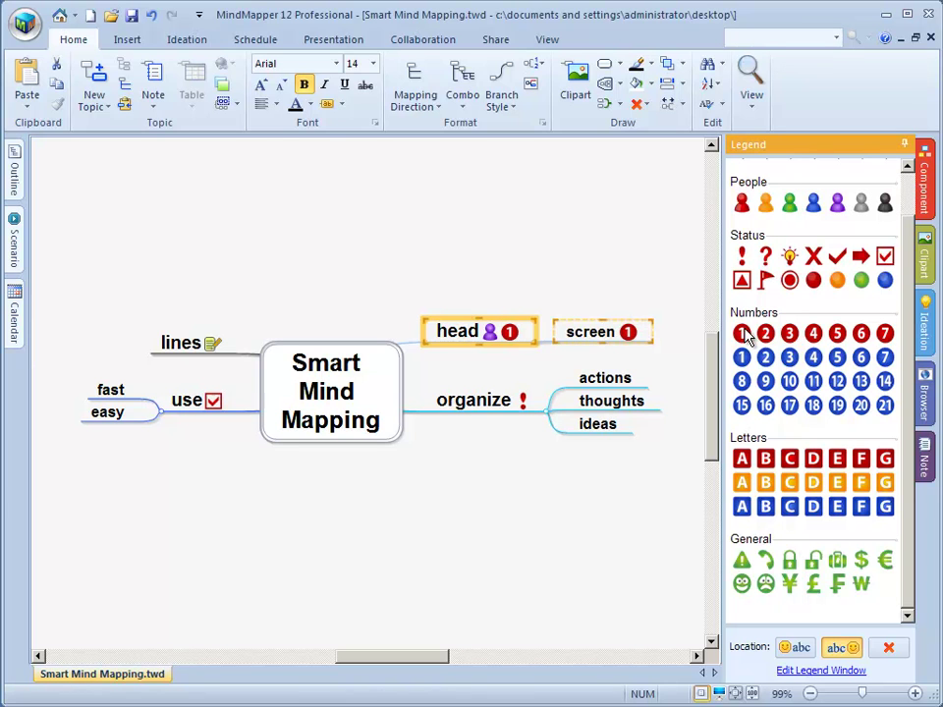
left_click(741, 333)
left_click(572, 306)
Step: Try the red number 1 on "head" and the red number 2 on "organize", removing both again
left_click(496, 348)
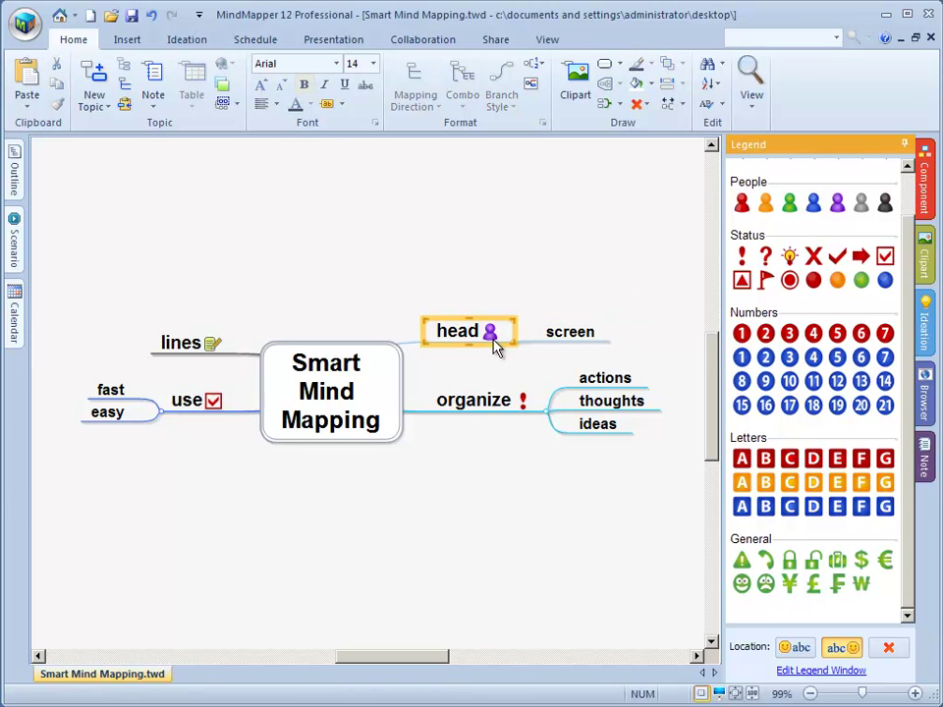
left_click(740, 334)
left_click(518, 398)
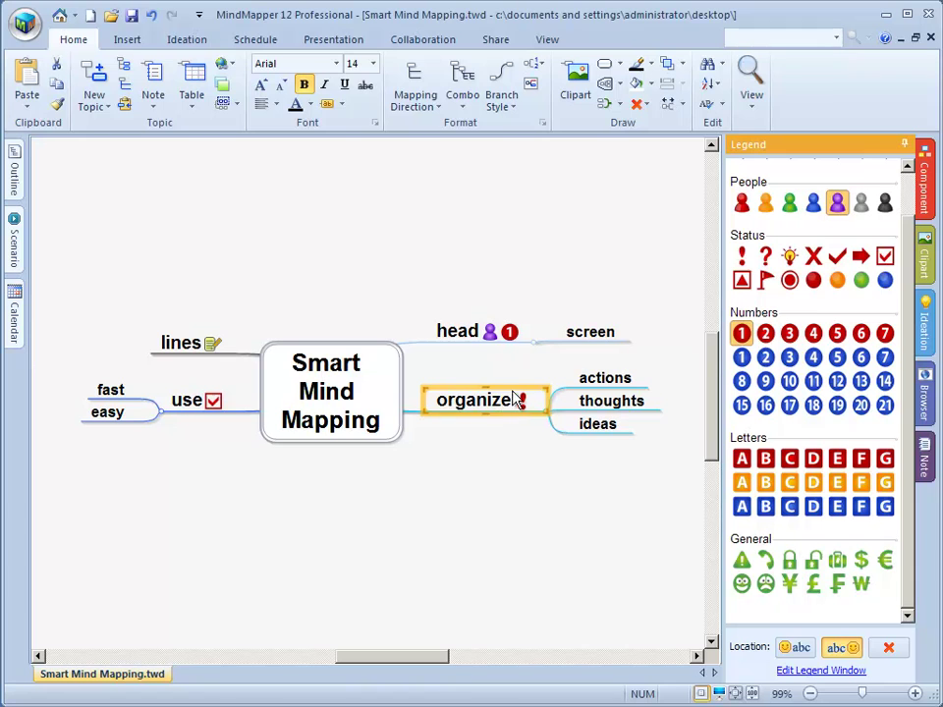
left_click(765, 333)
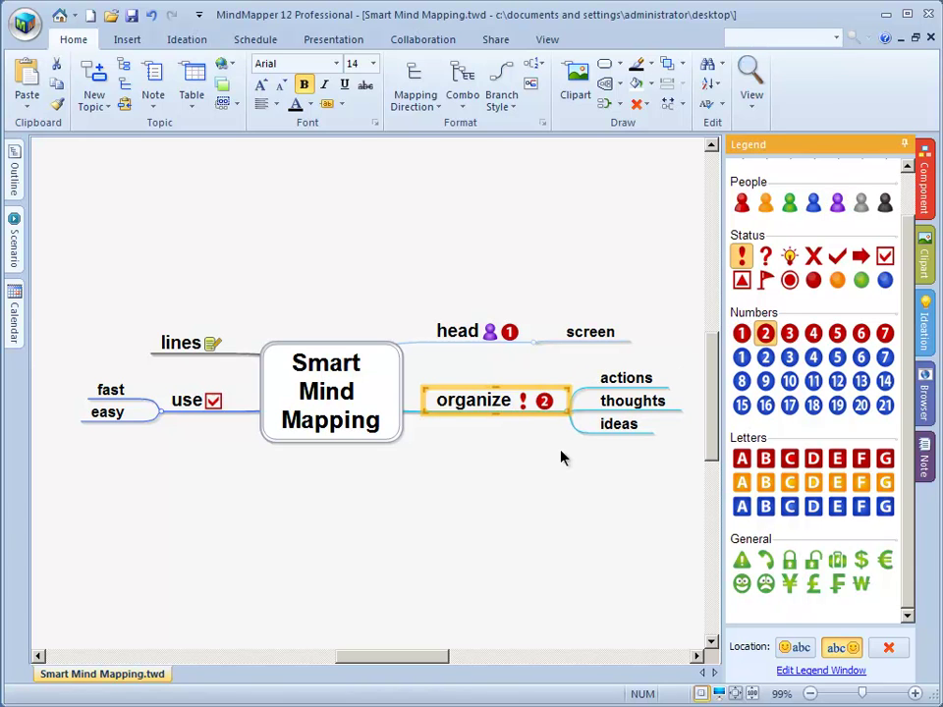
left_click(765, 333)
left_click(488, 330)
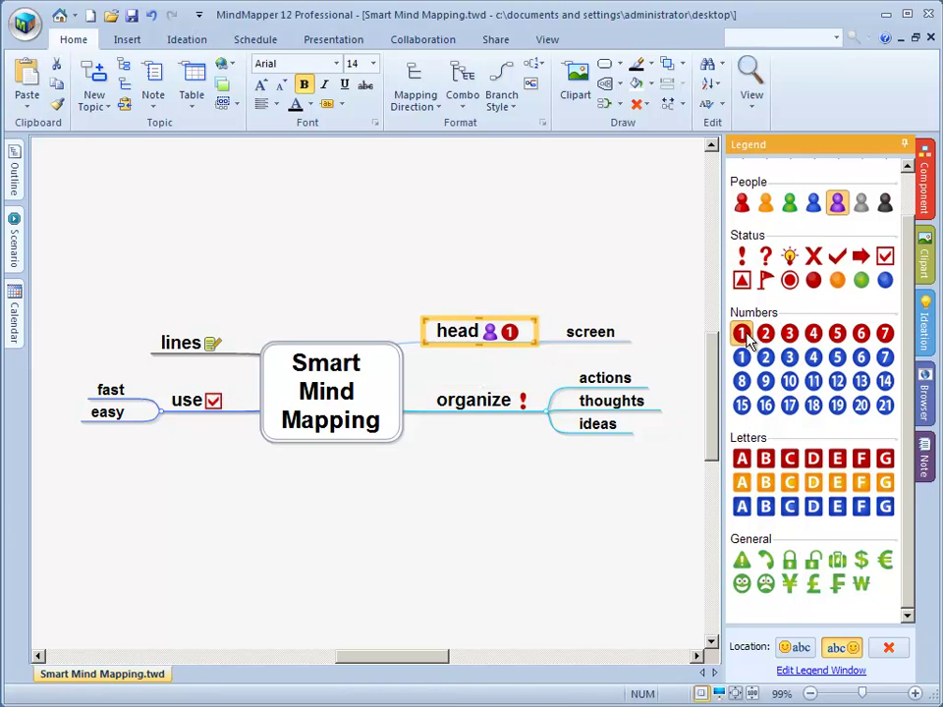
left_click(740, 332)
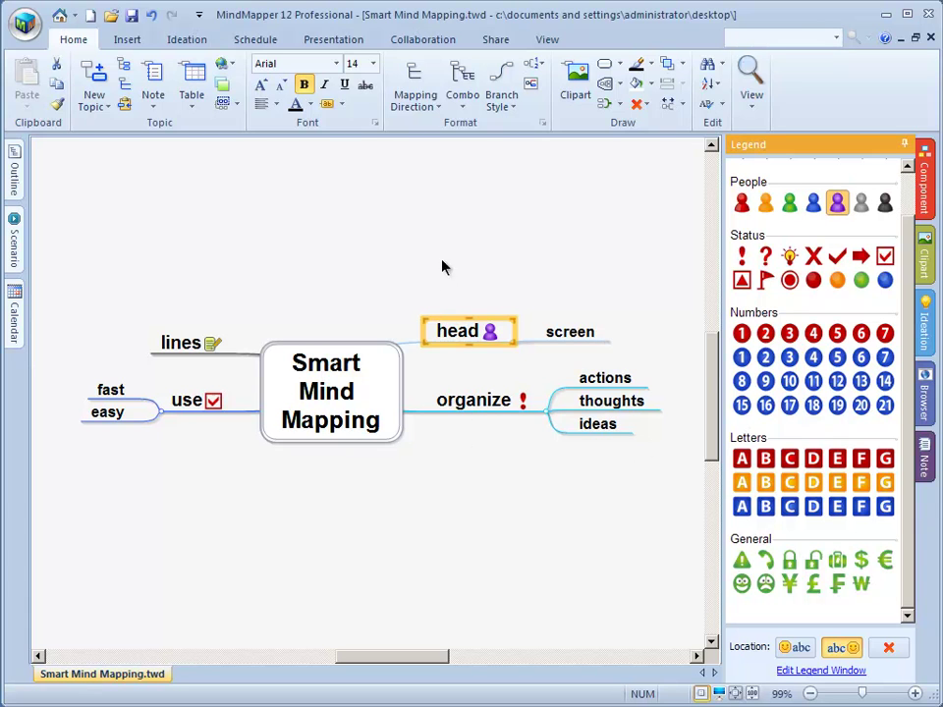
left_click(506, 354)
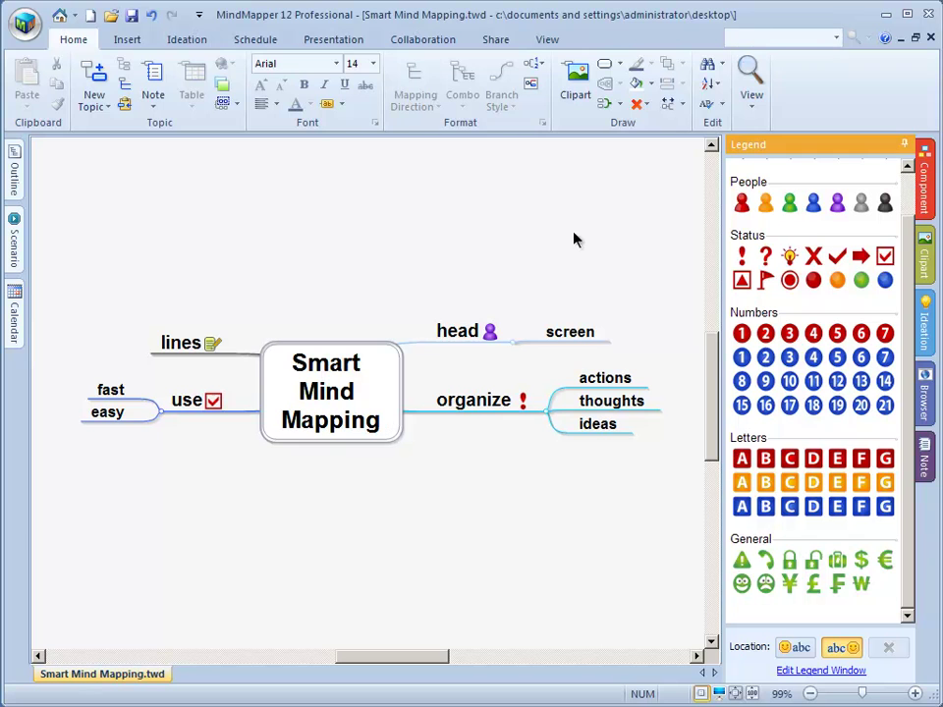
Step: Hide the legend icons and browse the Business, Leisure and People folders of the clipart collection
left_click(903, 144)
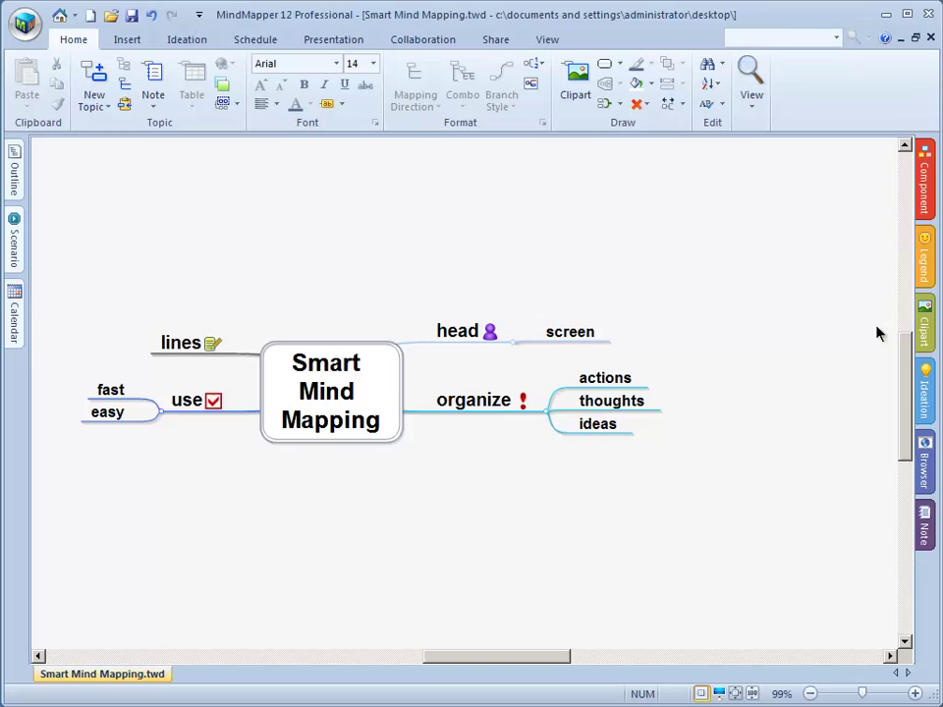
left_click(925, 332)
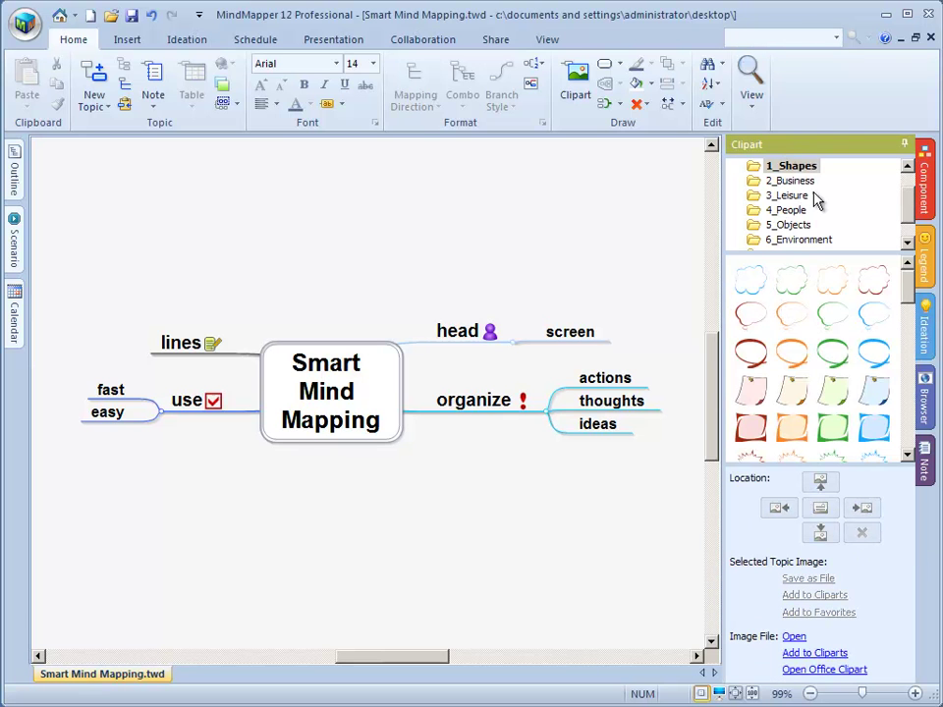
mouse_move(911, 181)
left_mouse_down()
mouse_move(911, 217)
mouse_move(908, 194)
left_mouse_up()
left_click(784, 211)
left_click(798, 227)
left_click(793, 240)
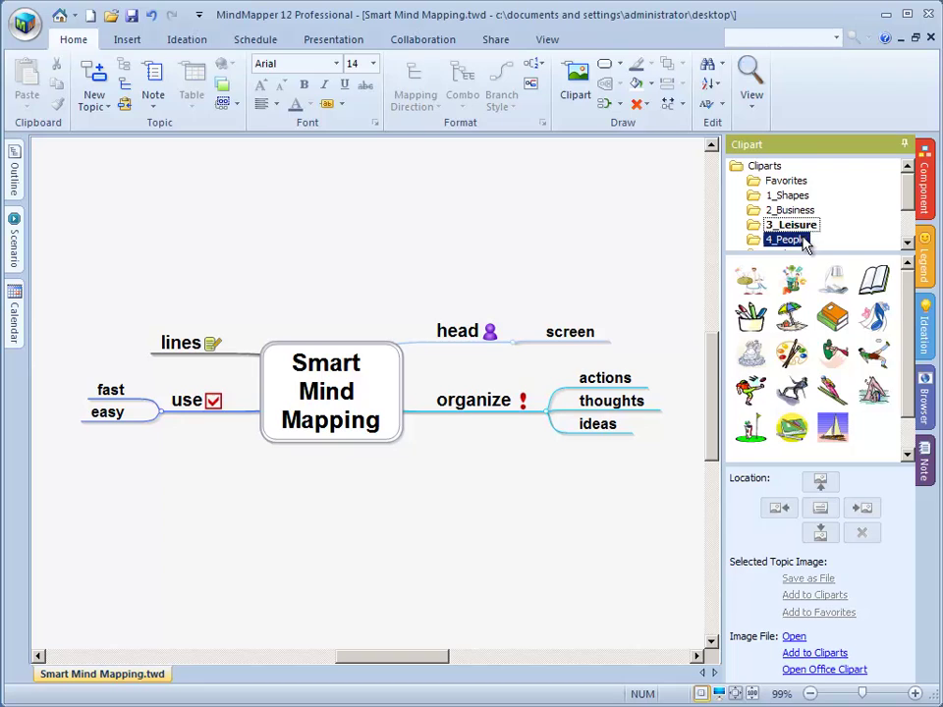
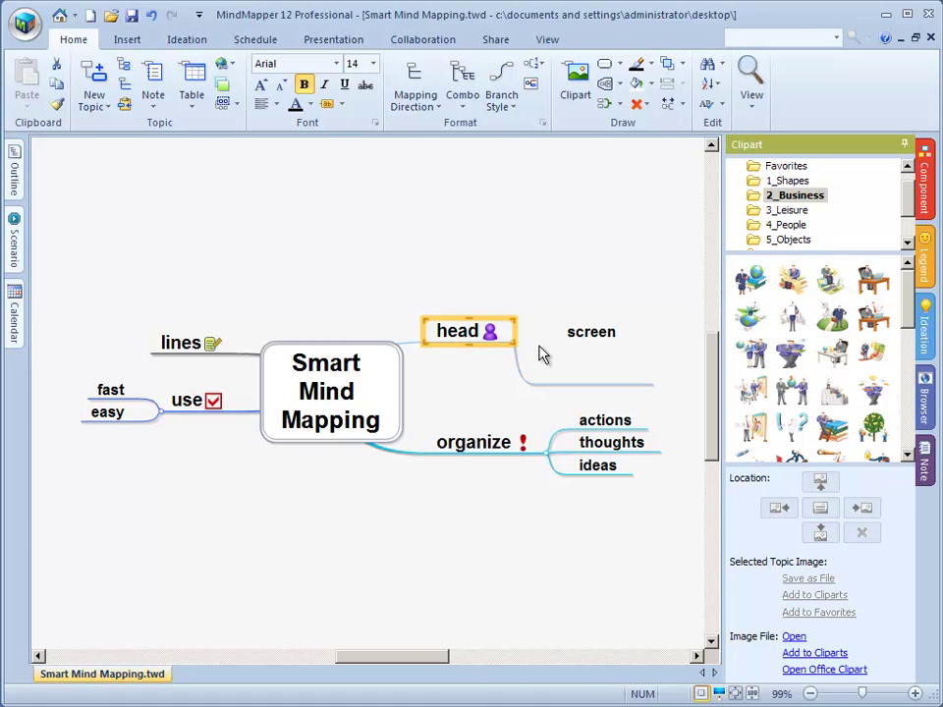
Step: Shrink the oversized frame of the "screen" topic to fit more closely around its text, and hide the clipart collection
scroll(595, 365, "up", 3)
left_click(608, 541)
left_click_drag(652, 459, 625, 530)
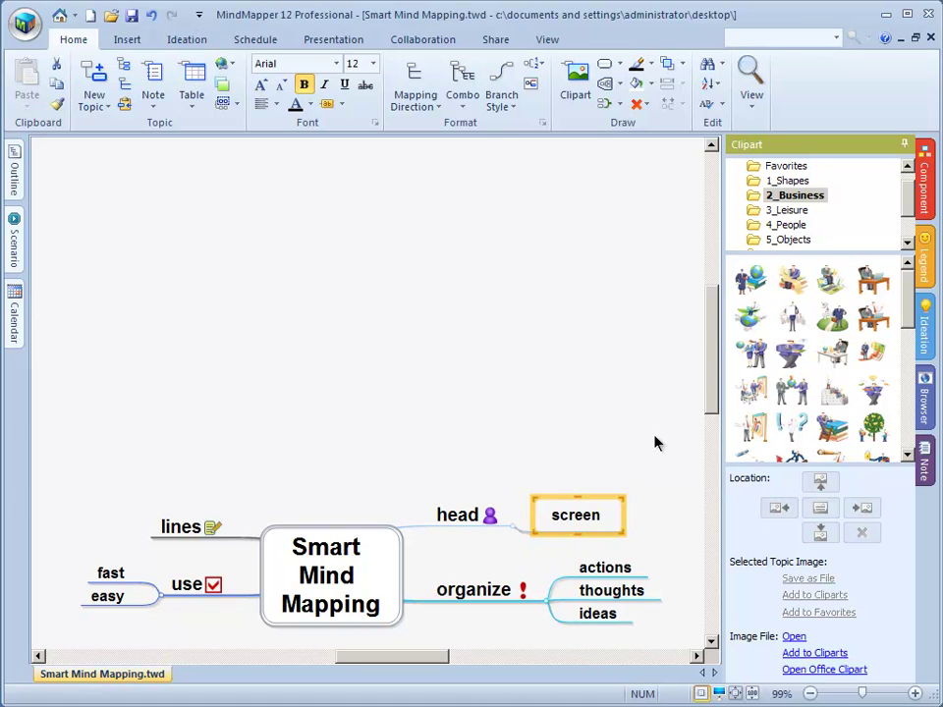
scroll(656, 443, "down", 2)
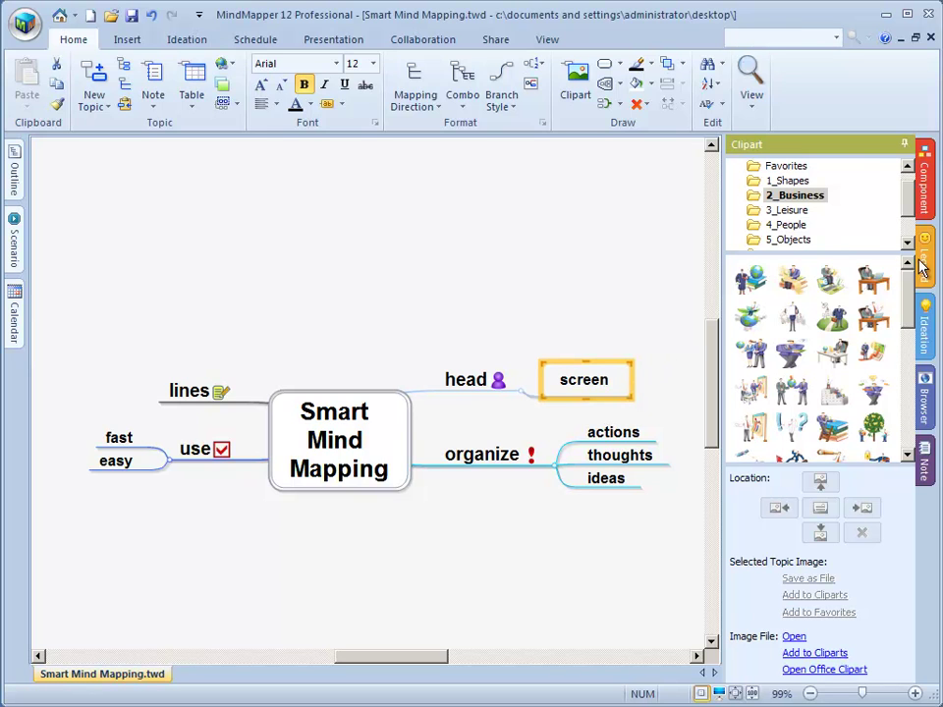
left_click(903, 144)
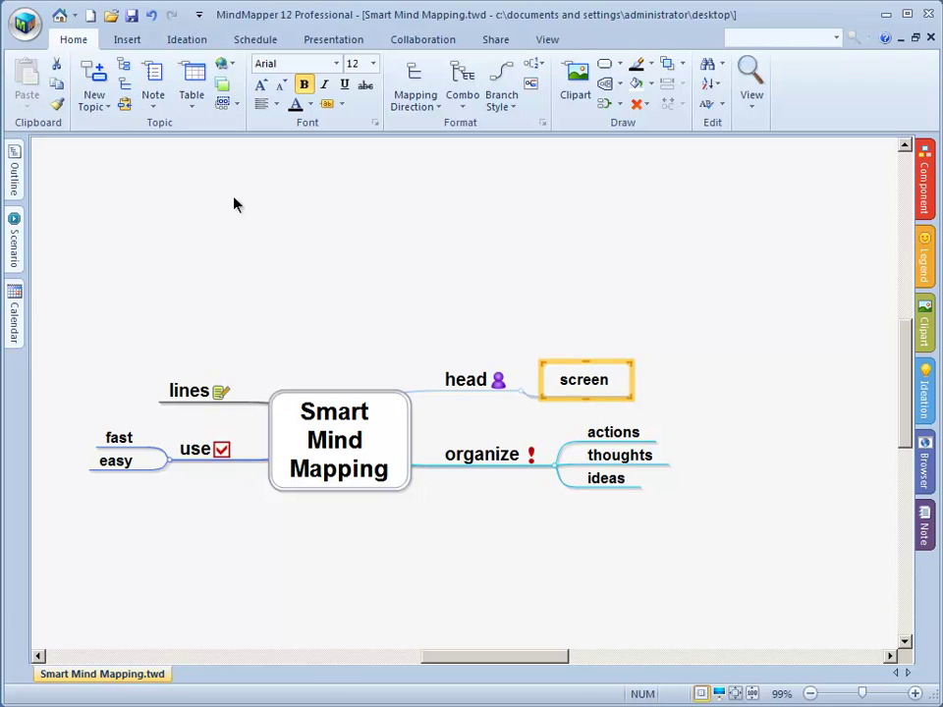
Step: Switch to the web browser and search Google Images for "organize"
left_click(124, 42)
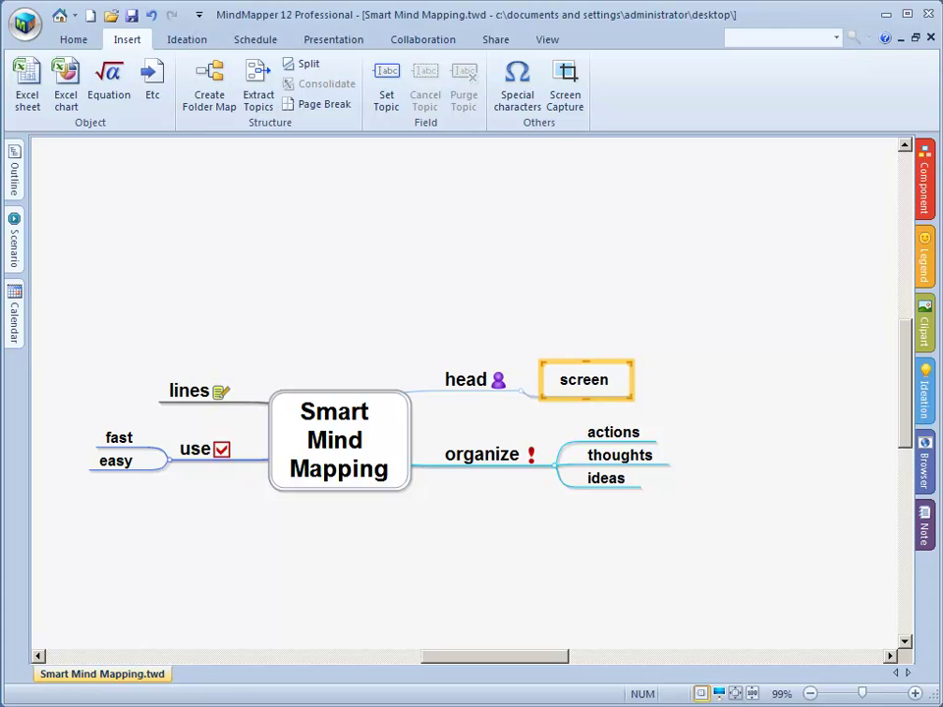
key("alt+Tab")
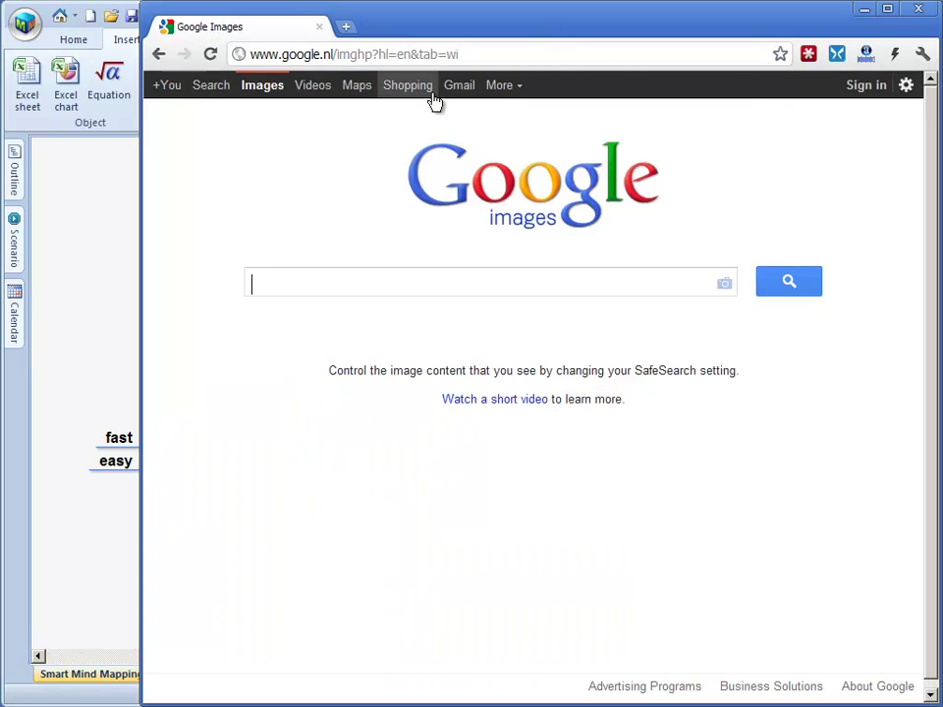
left_click_drag(399, 26, 358, 33)
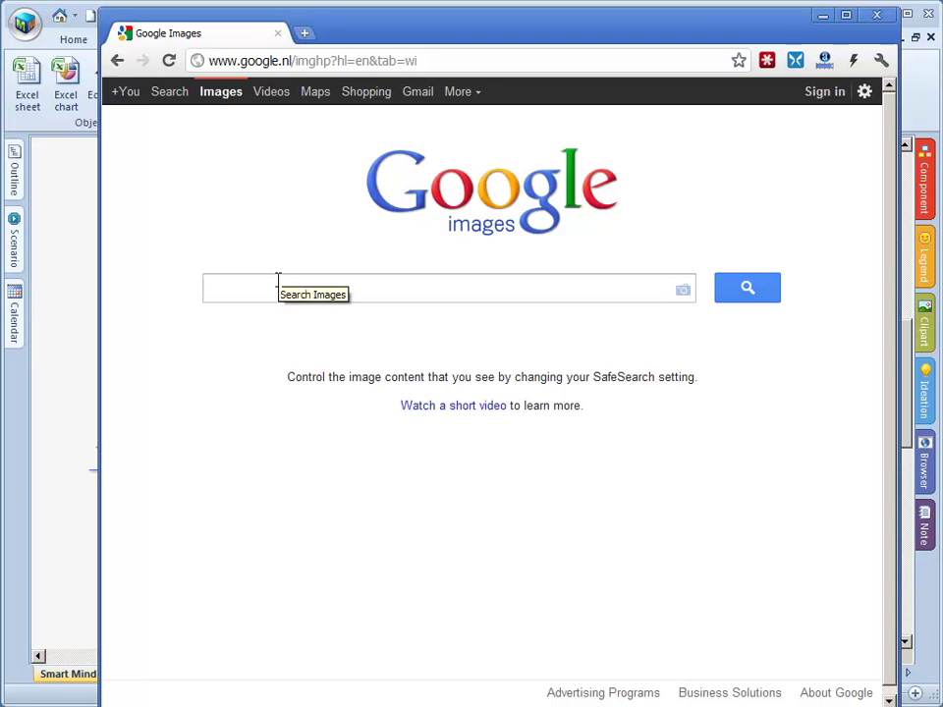
type("org")
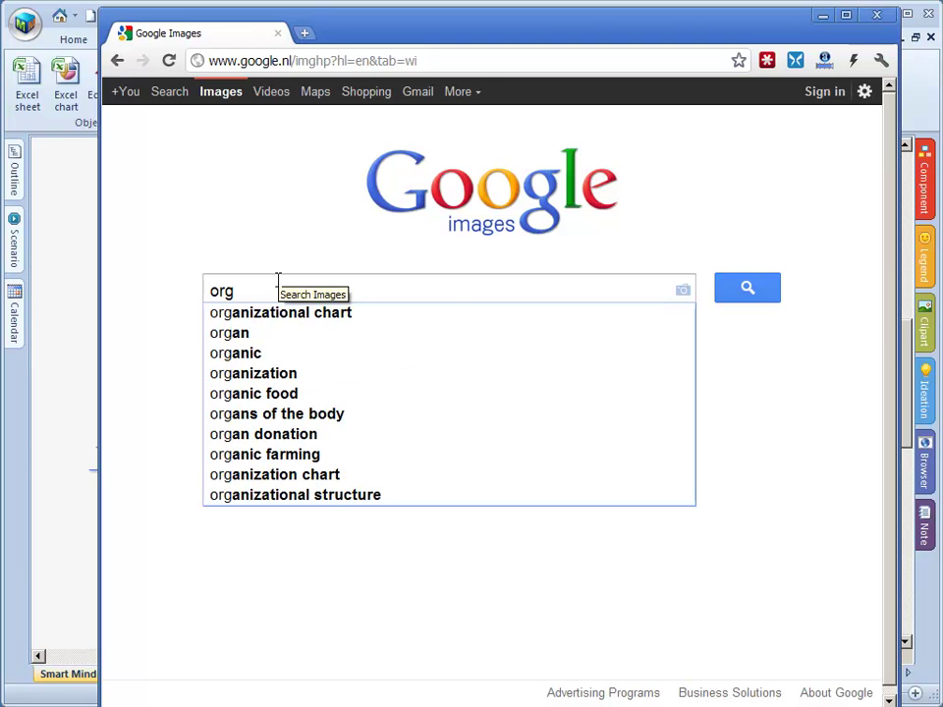
type("anize")
key("Return")
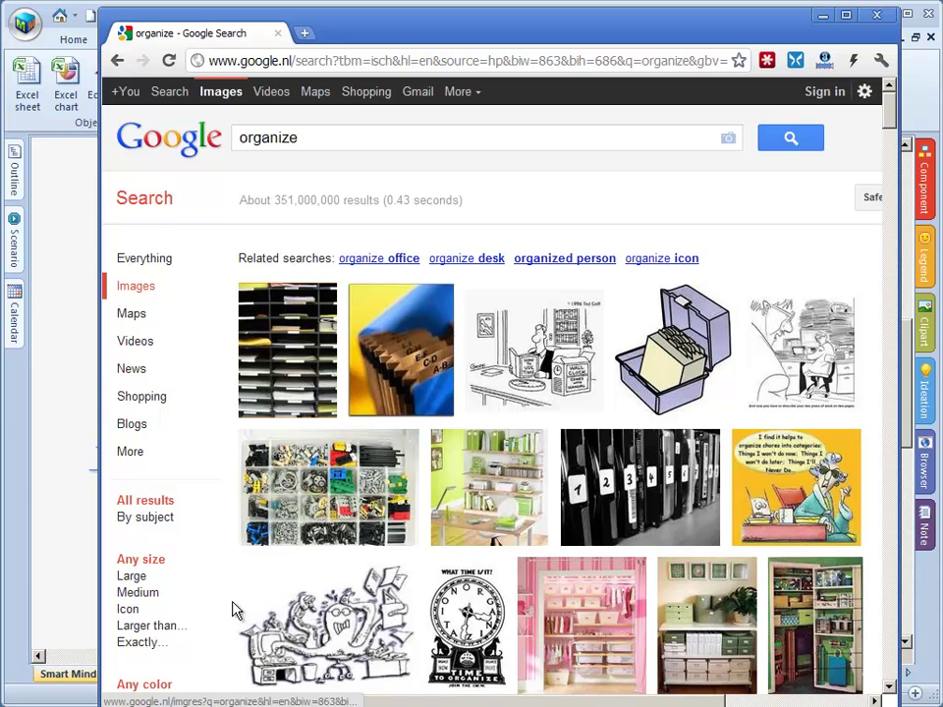
Step: Look through the image results and preview pictures to find one that suits the "organize" topic
scroll(285, 442, "down", 1)
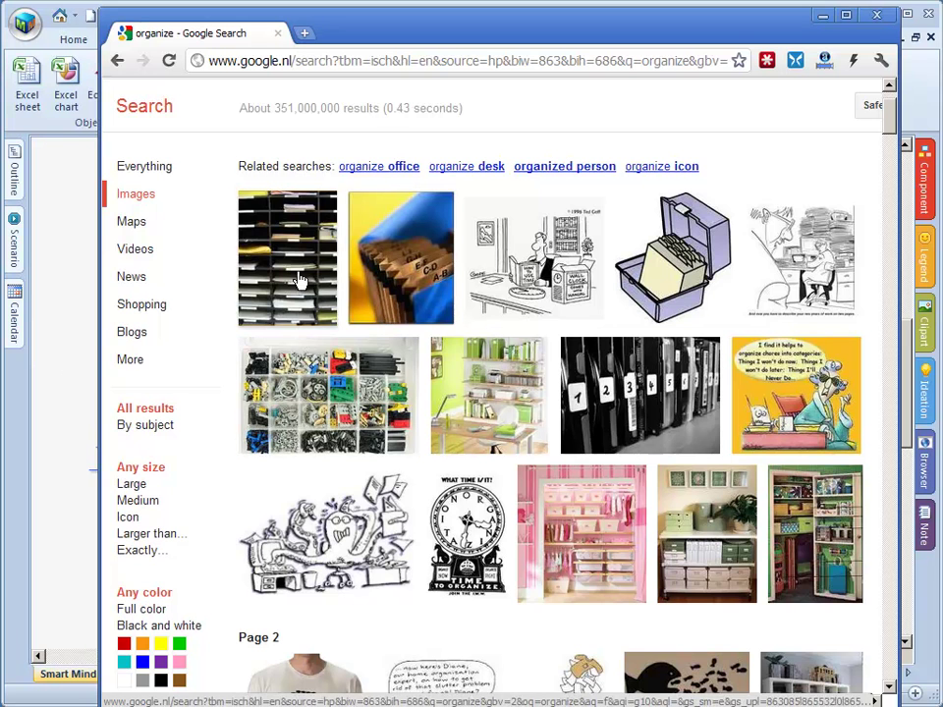
mouse_move(274, 221)
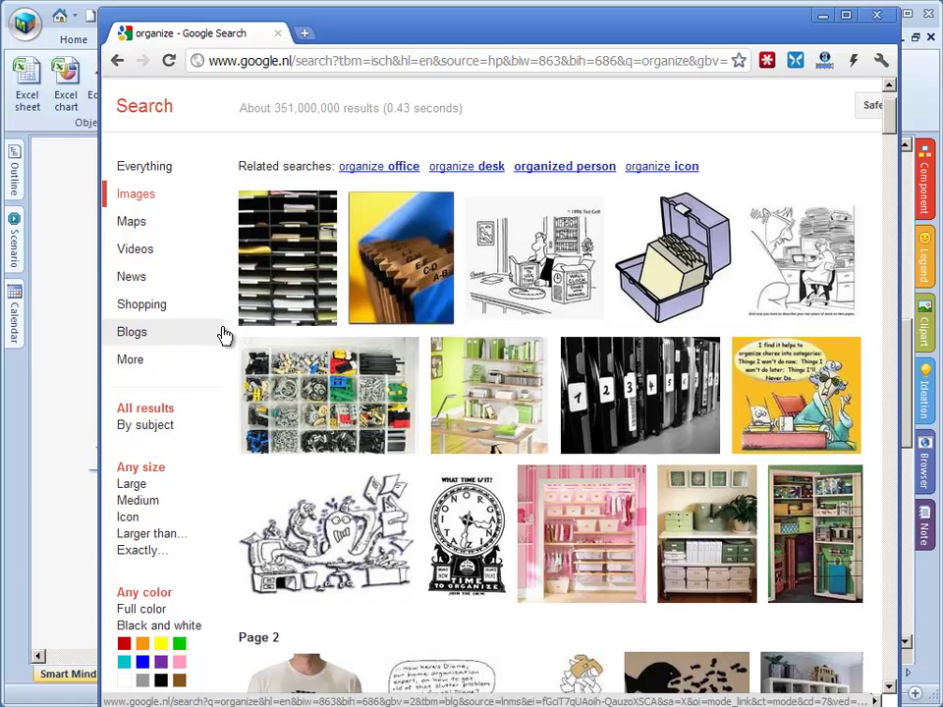
mouse_move(279, 262)
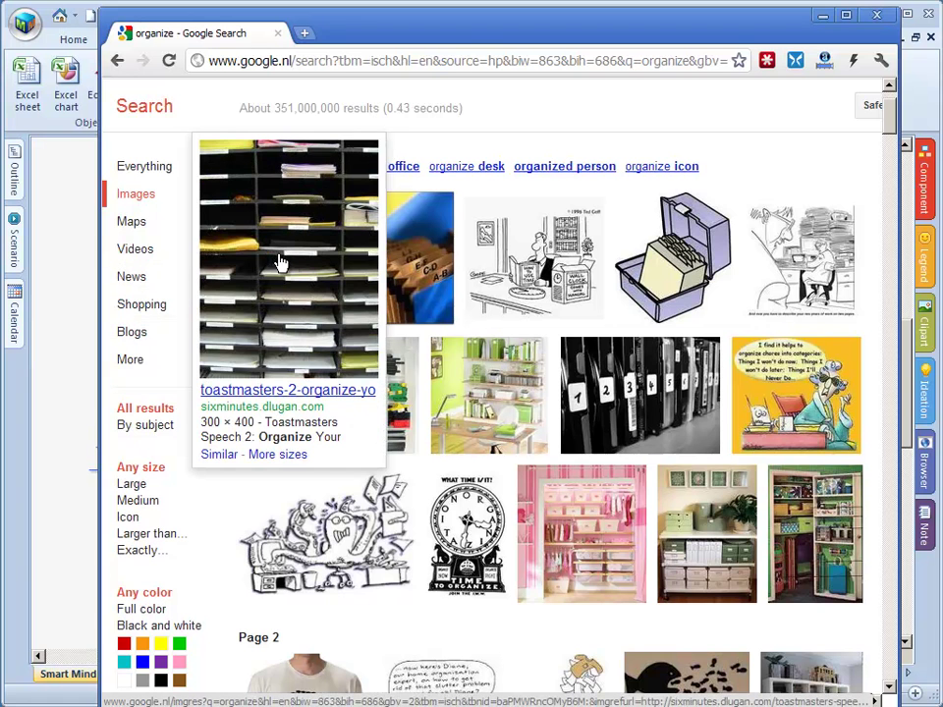
left_click_drag(436, 283, 385, 267)
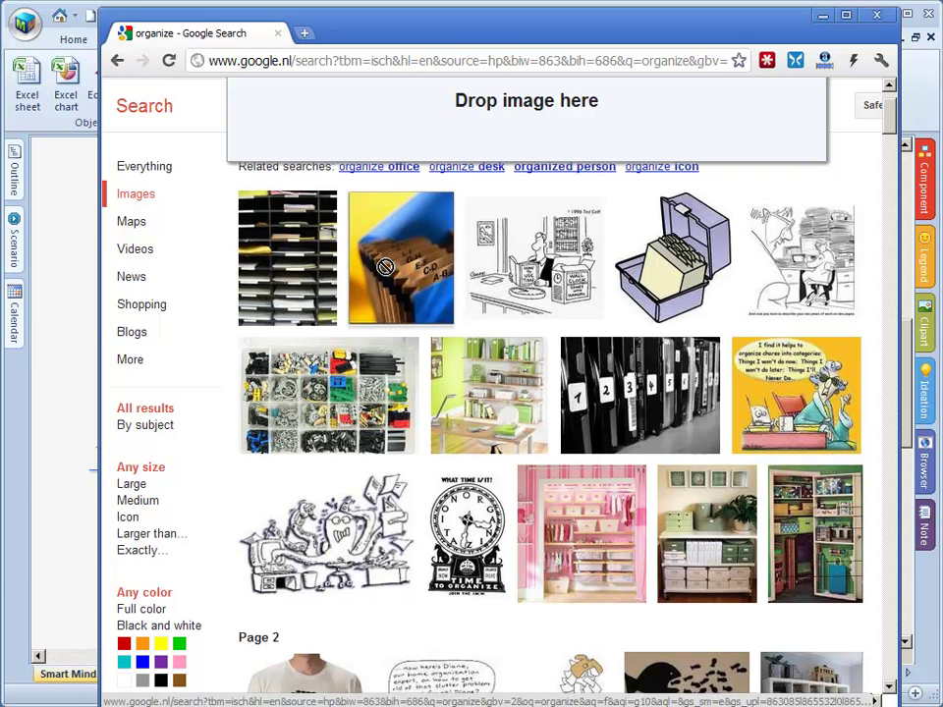
left_click_drag(384, 267, 388, 274)
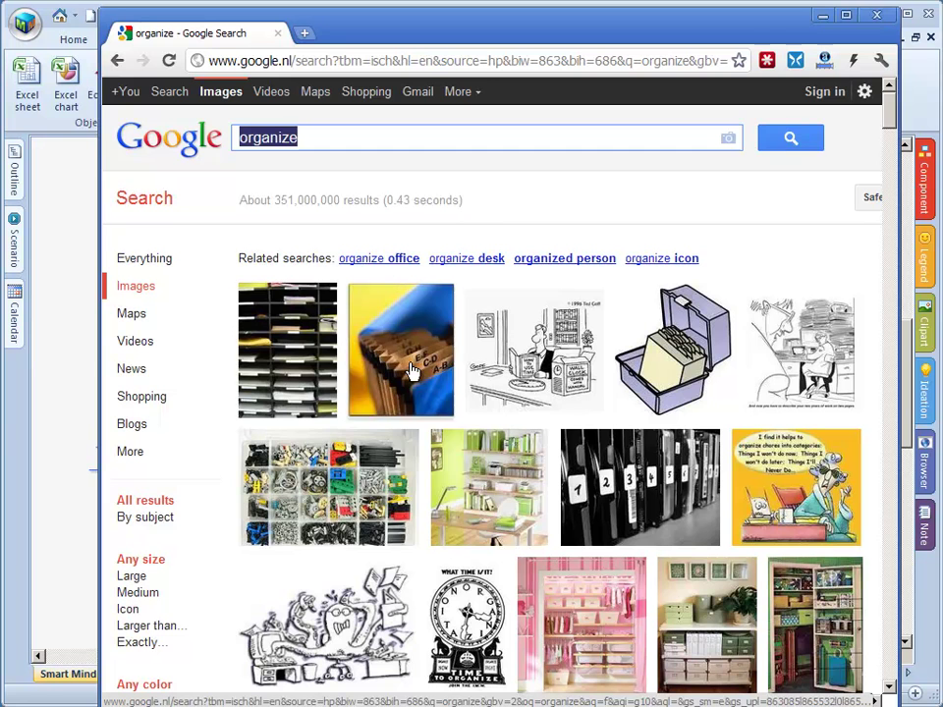
mouse_move(414, 372)
mouse_move(415, 373)
left_mouse_down()
mouse_move(305, 272)
mouse_move(4, 265)
mouse_move(3, 280)
mouse_move(416, 368)
left_mouse_up()
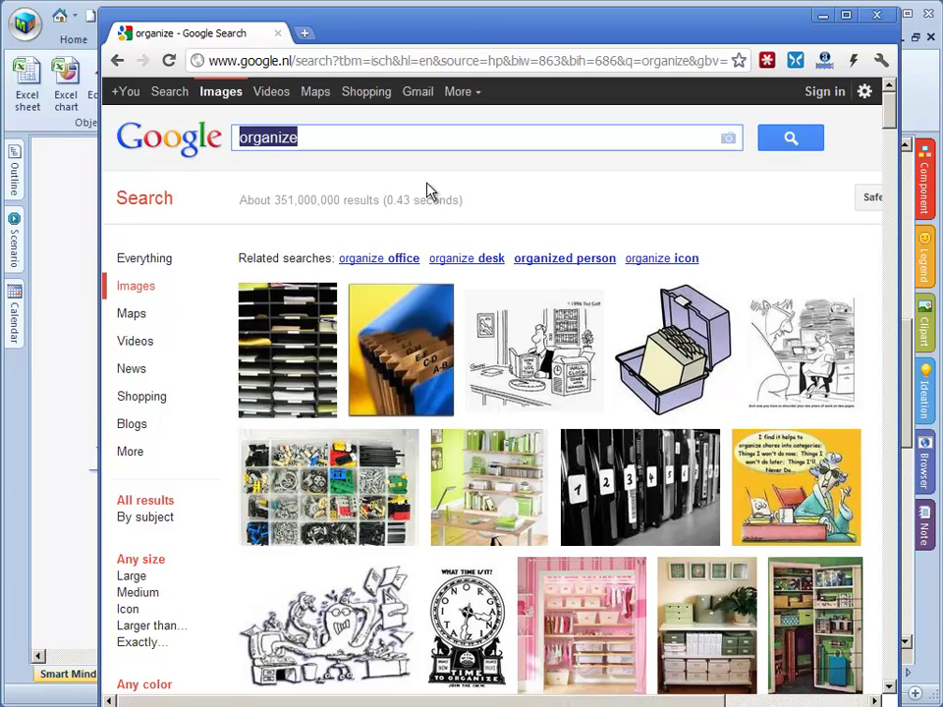
Step: Uncover MindMapper's capture tool behind the browser and screen-capture the blue and yellow accordion file picture into the map
left_click_drag(708, 29, 703, 145)
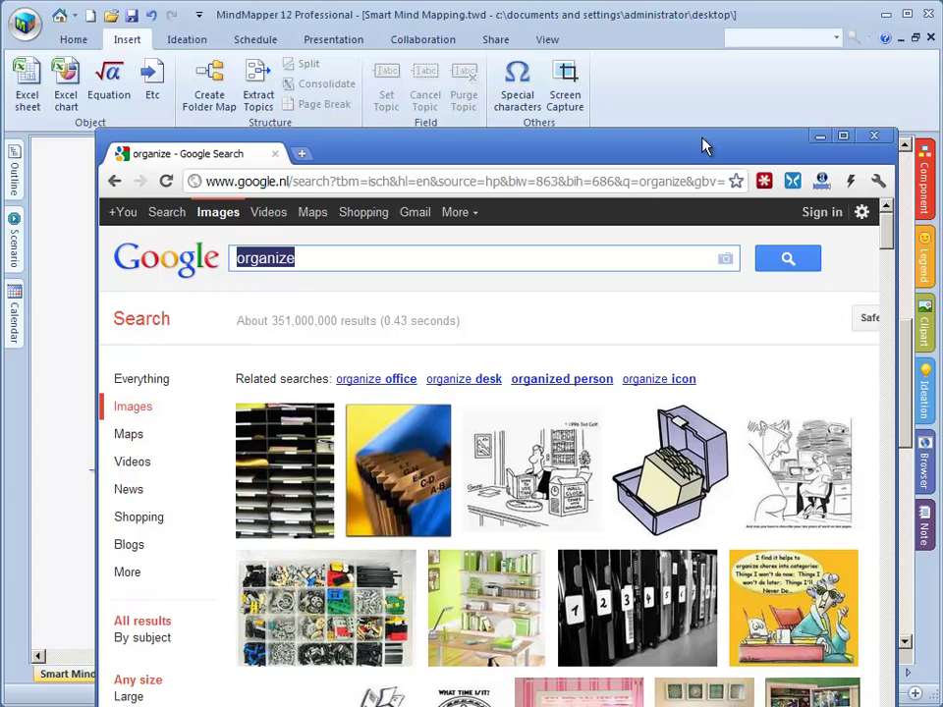
mouse_move(314, 505)
mouse_move(432, 422)
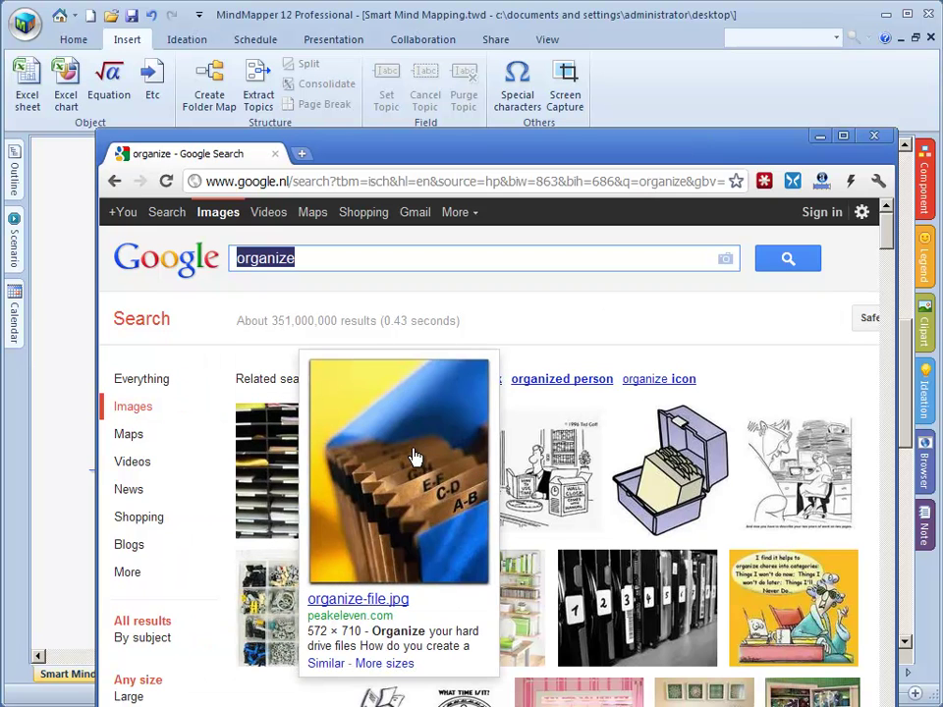
left_click(564, 79)
left_click_drag(347, 405, 452, 536)
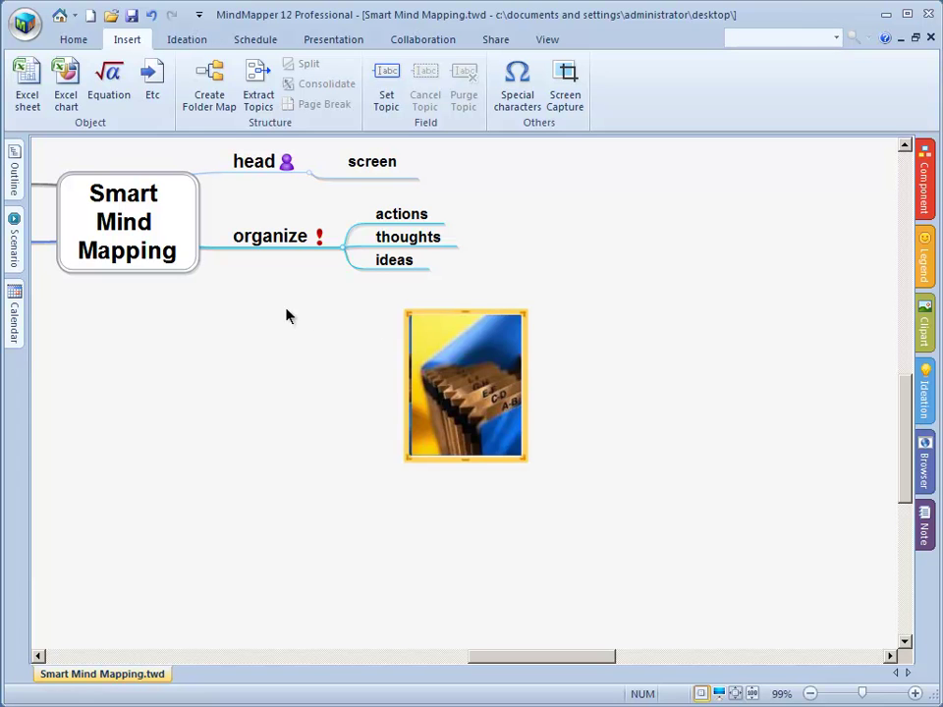
Step: Cut the captured accordion file picture from the map and paste it as clipart onto the "organize" topic
left_click_drag(185, 266, 374, 379)
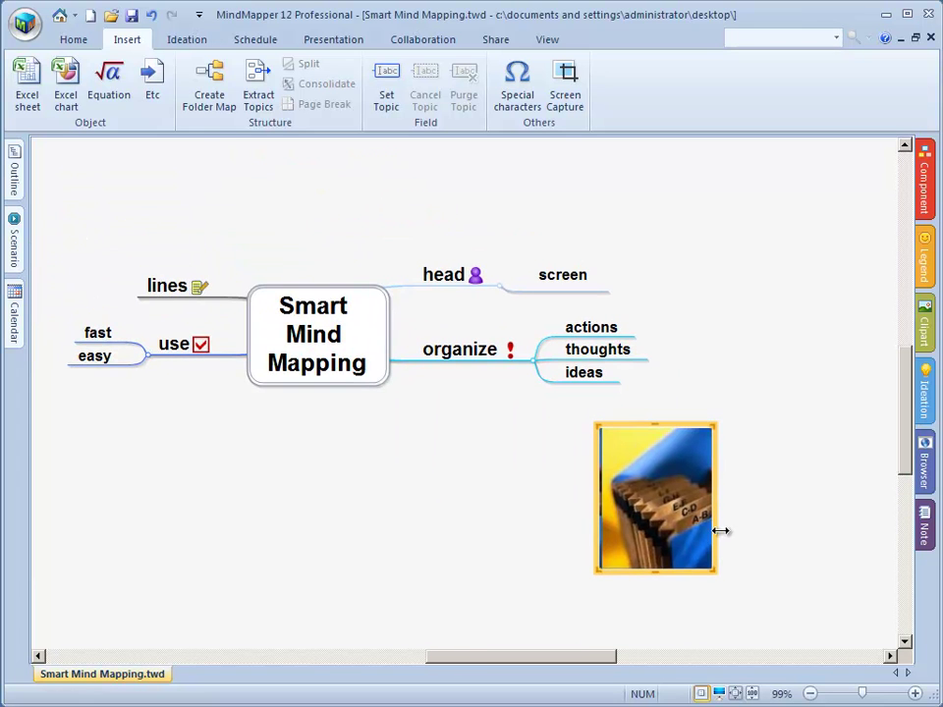
right_click(654, 481)
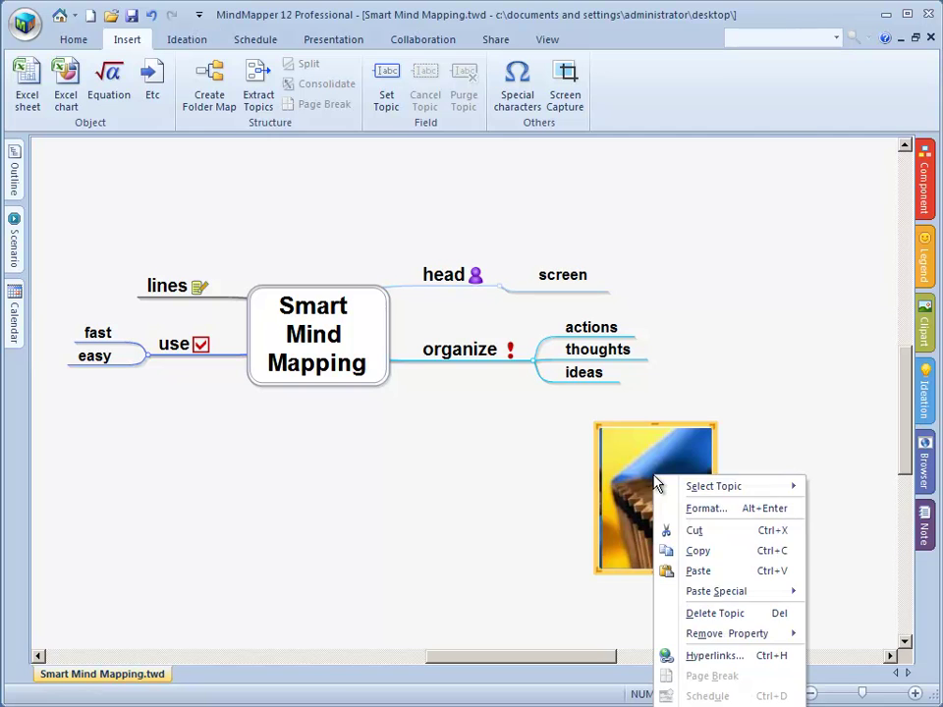
left_click(707, 531)
left_click(478, 350)
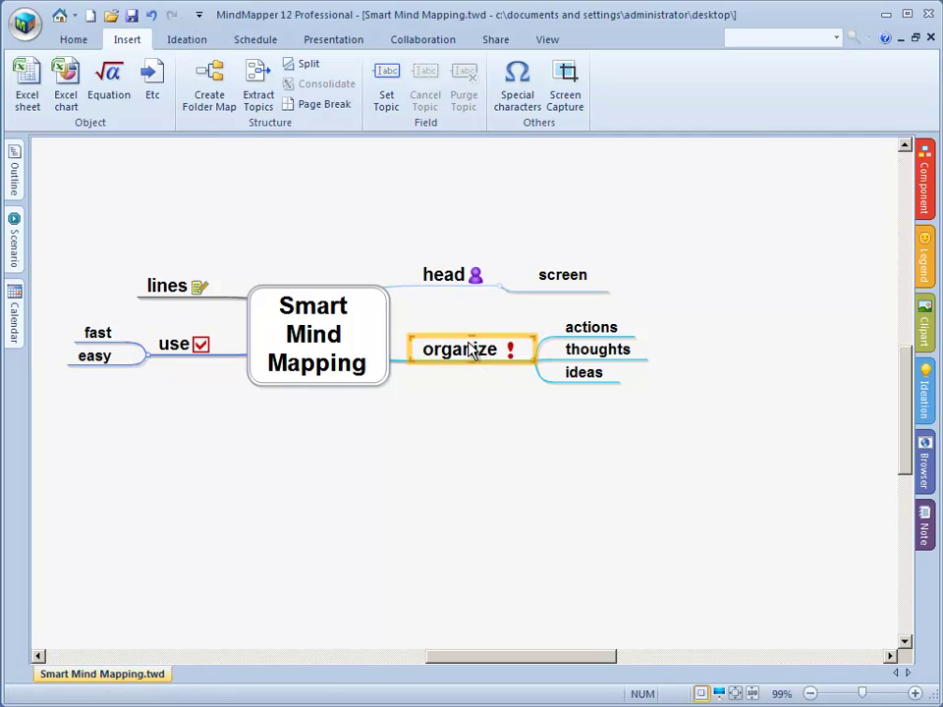
right_click(471, 351)
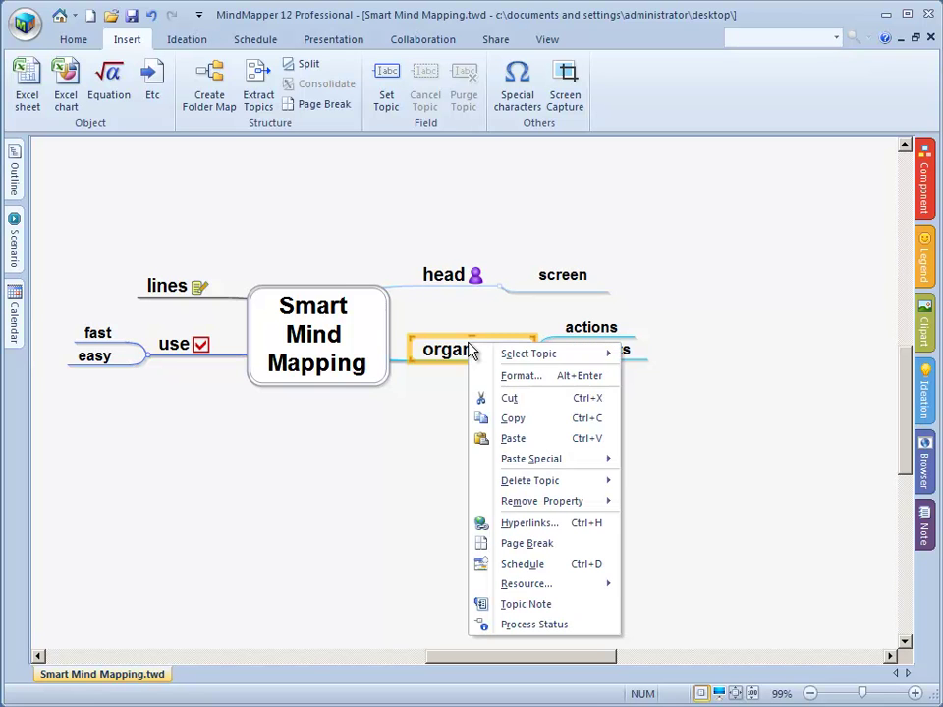
mouse_move(555, 467)
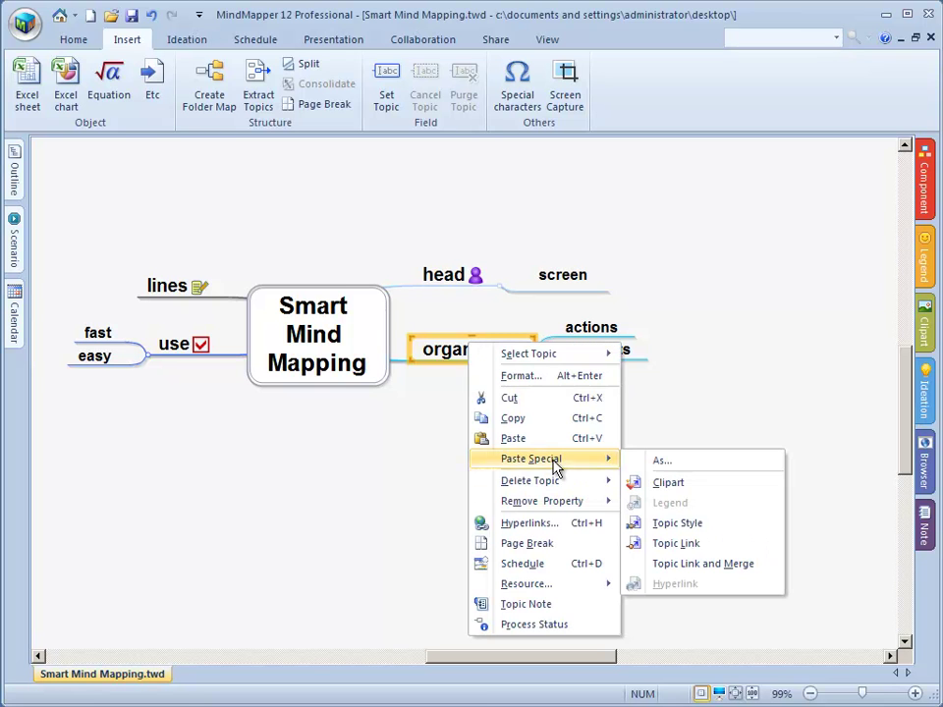
left_click(669, 482)
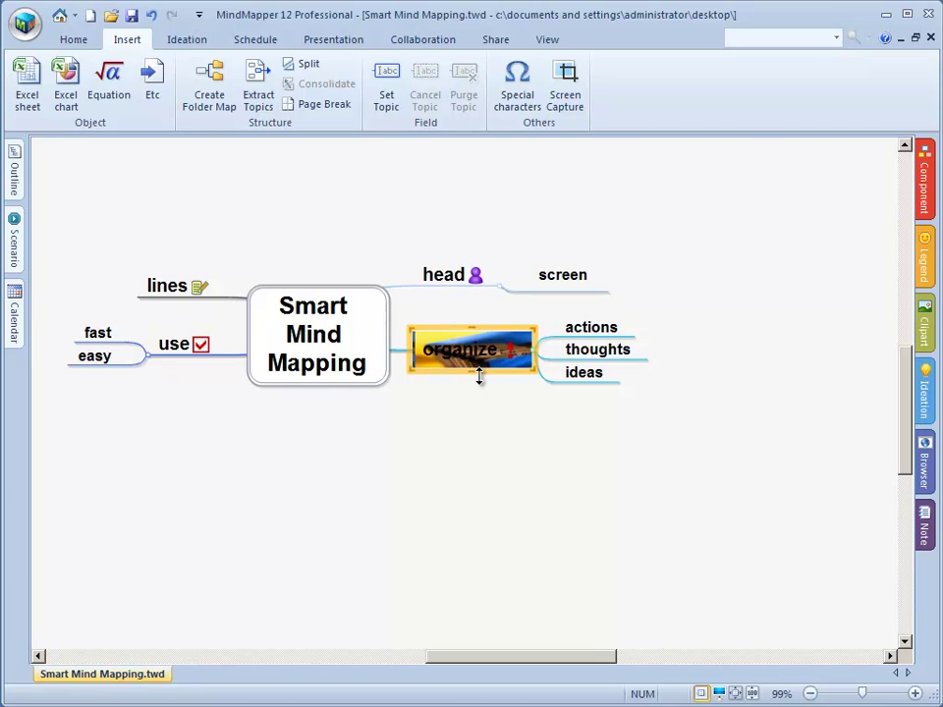
Step: Show the clipart settings and place the picture above the text of the "organize" topic
left_click(72, 42)
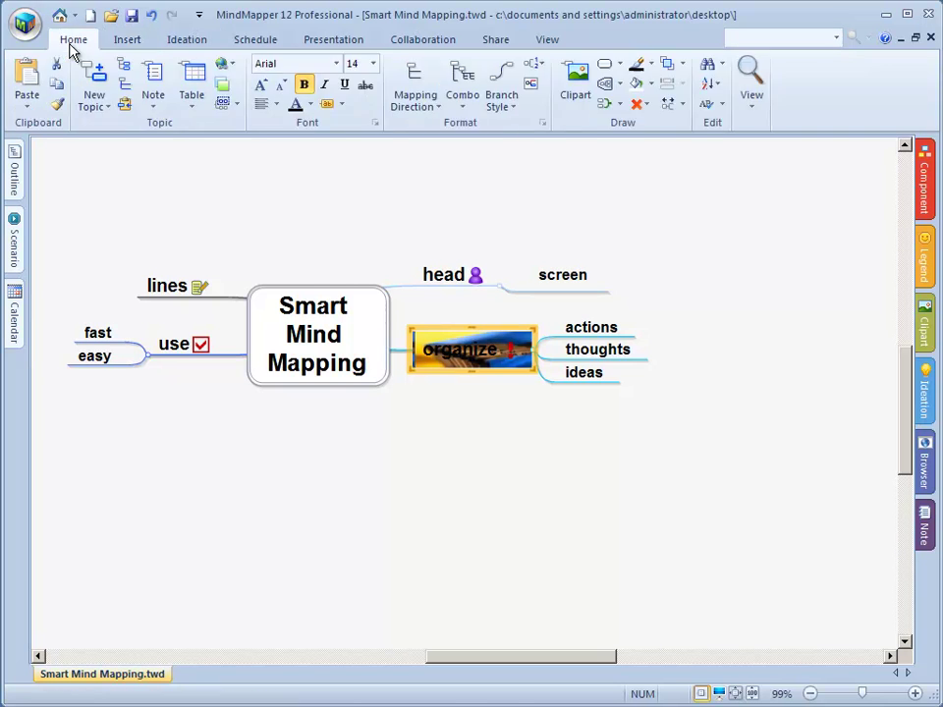
left_click(578, 98)
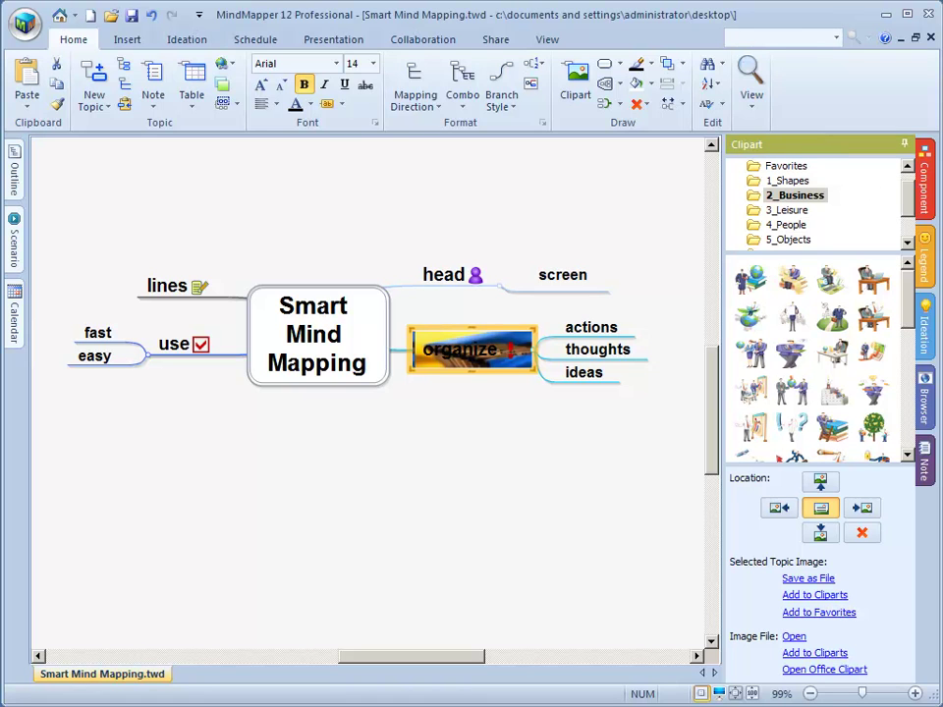
left_click(821, 481)
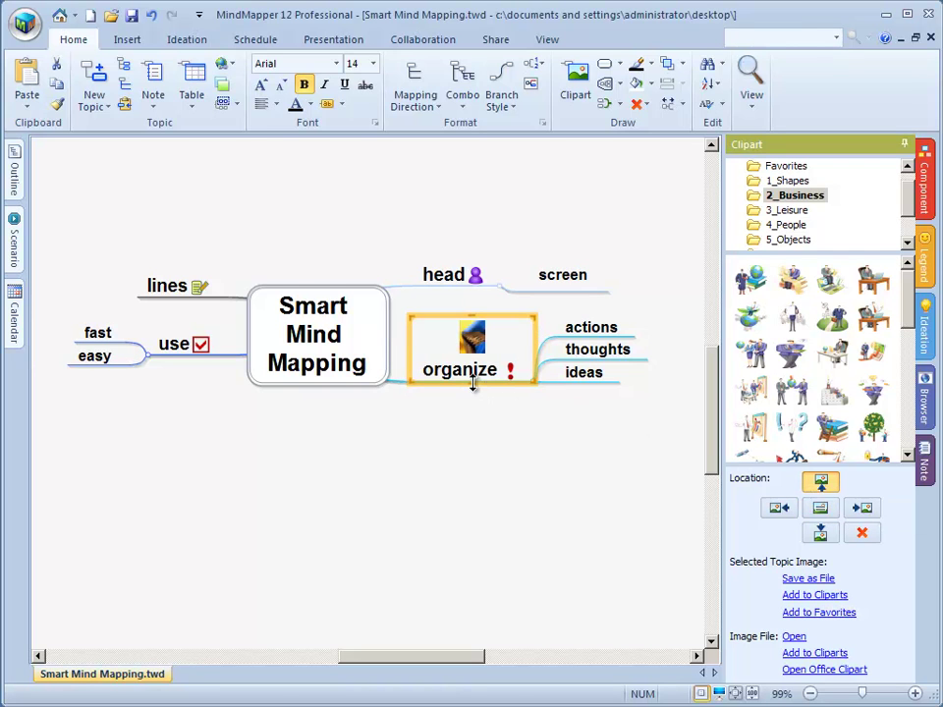
Step: Enlarge the "organize" topic downward and slightly wider so its picture is bigger, and deselect the topic
left_click_drag(472, 385, 469, 442)
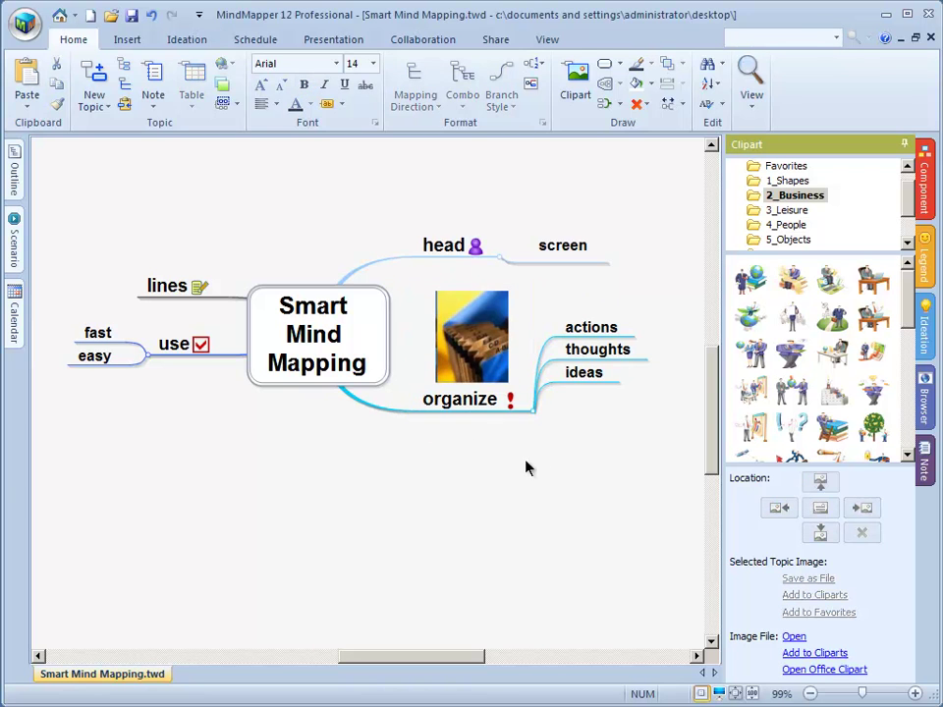
left_click_drag(537, 356, 545, 357)
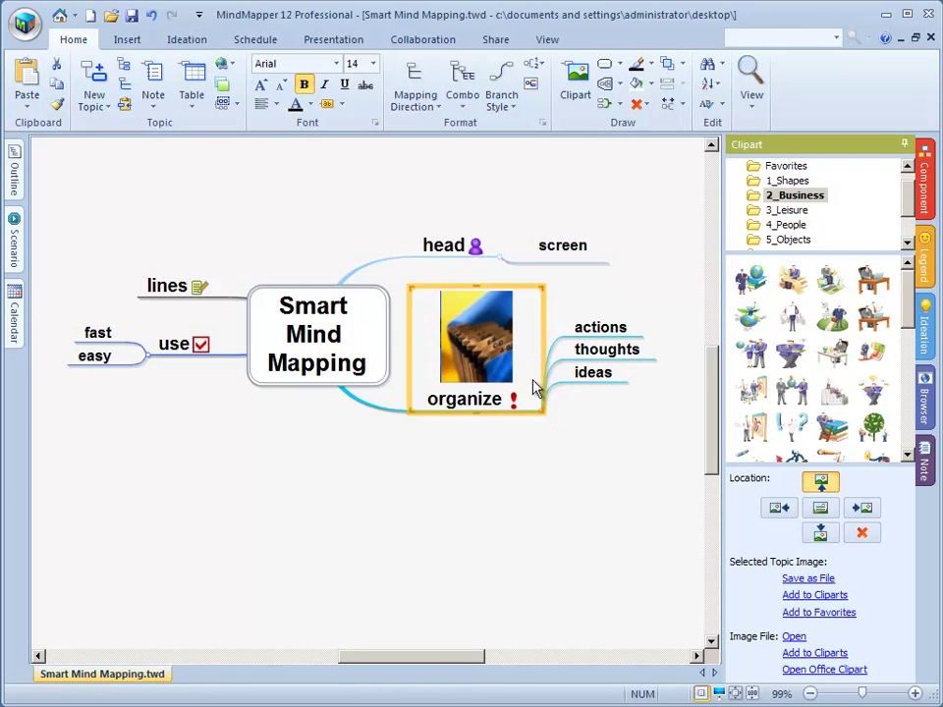
left_click(505, 497)
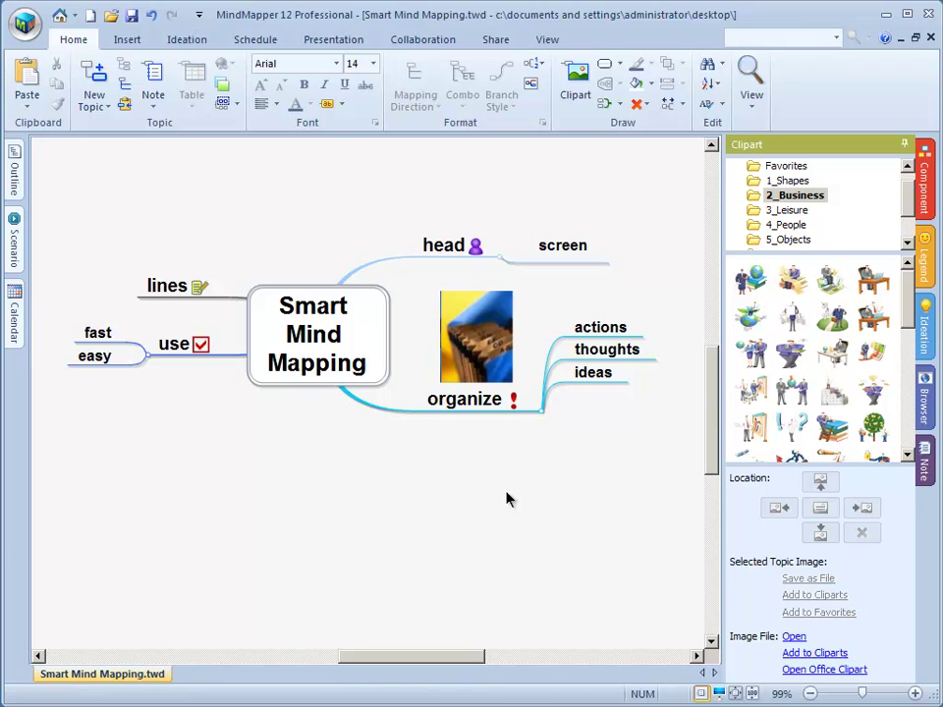
left_click(494, 398)
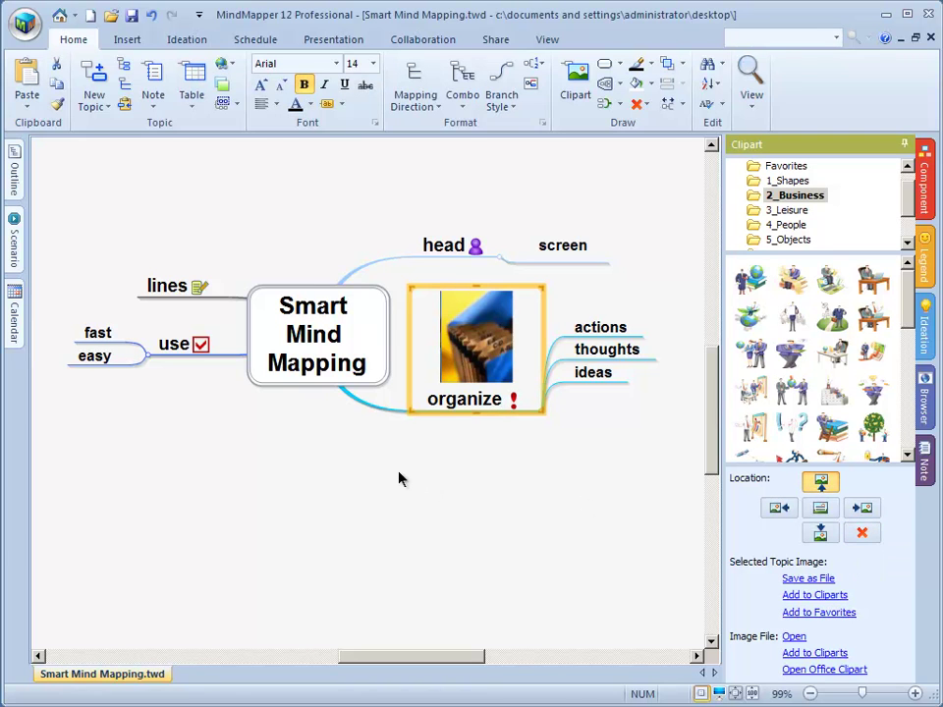
left_click(488, 510)
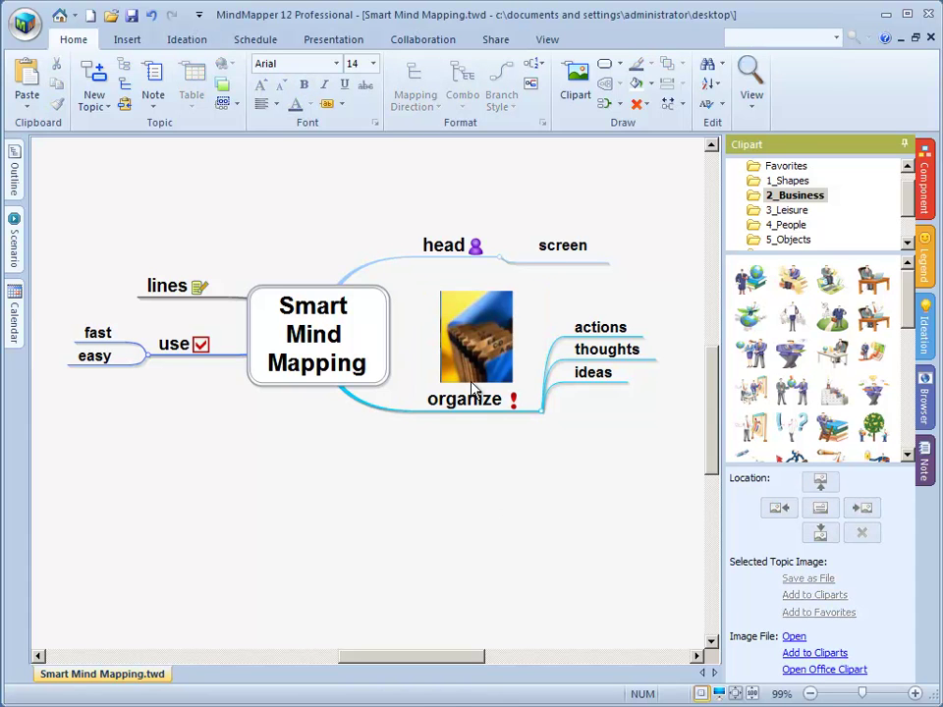